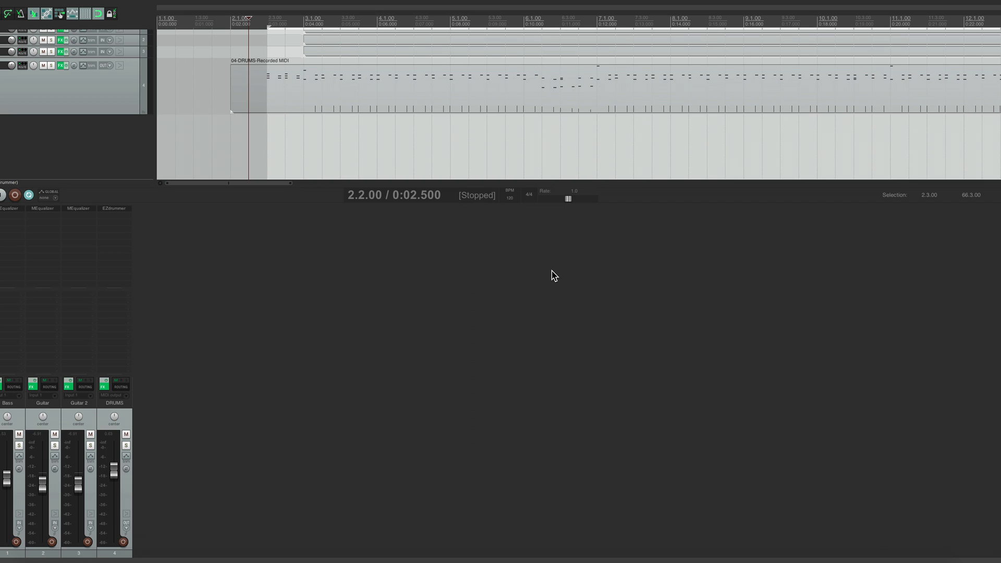
Step: Listen to the song, including a passage with only the DRUMS track soloed, and stop playback with the solo cleared
key(space)
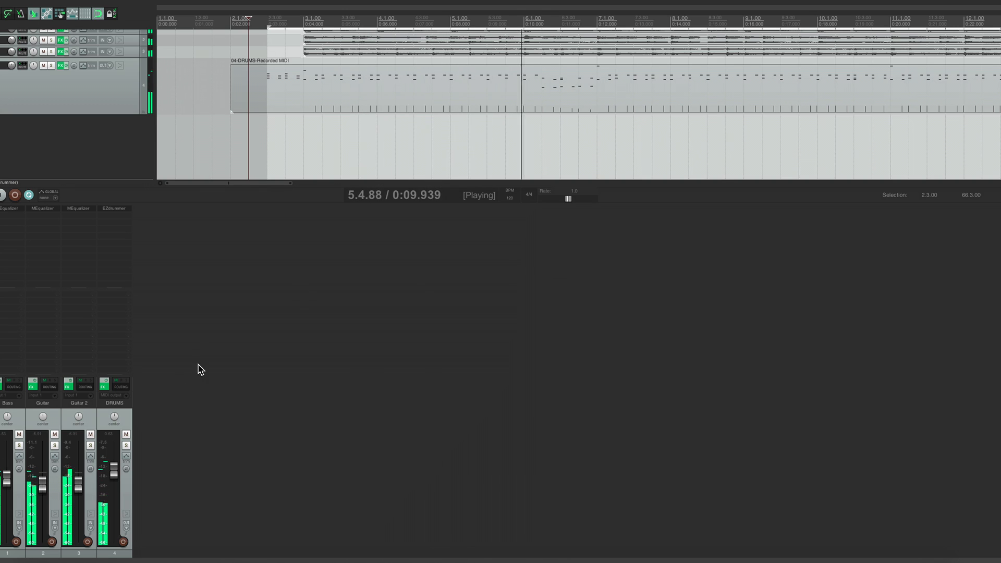
click(126, 445)
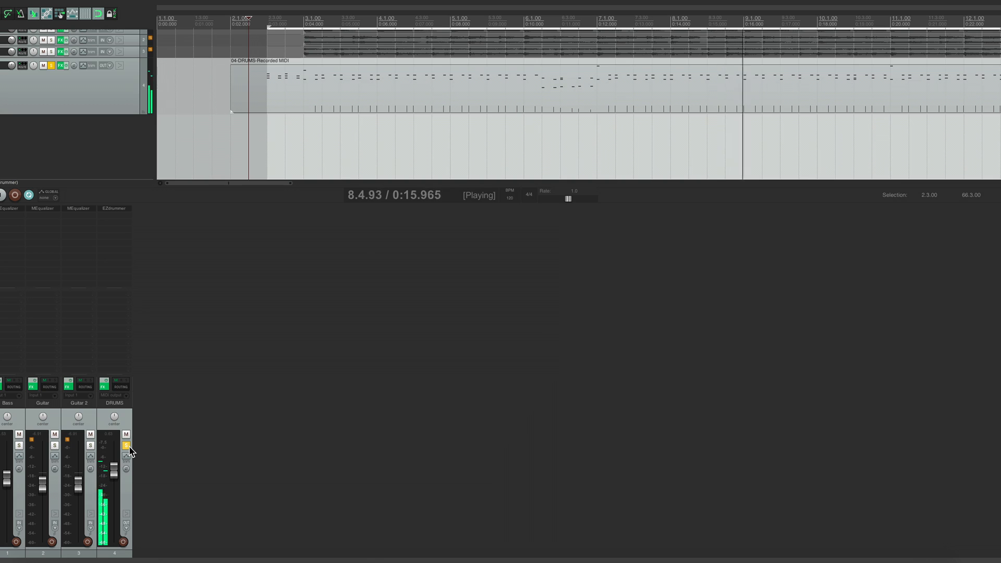
click(126, 445)
key(space)
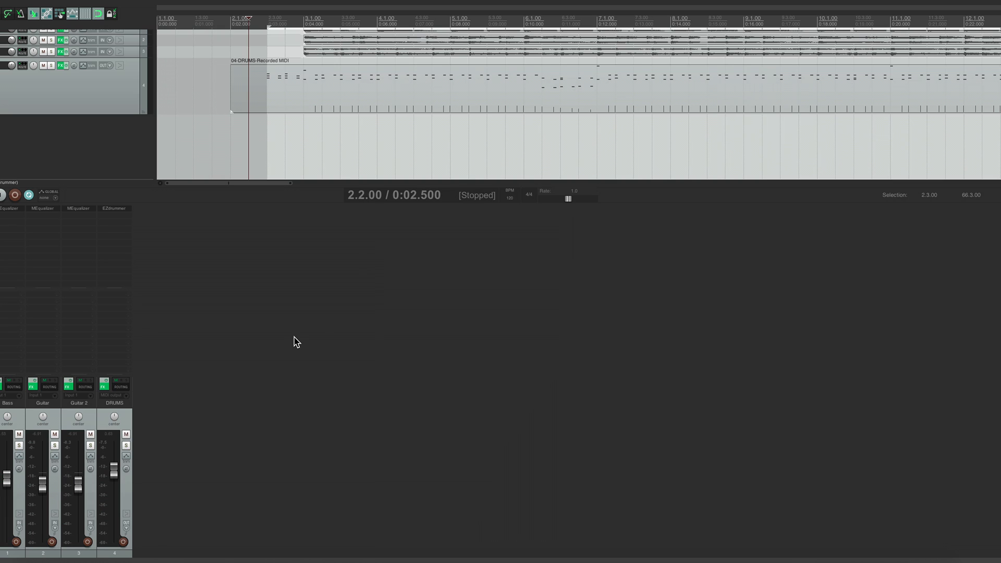
Step: Open the EZdrummer plug-in on the DRUMS track and look through its mixer presets, keeping Original Mix
click(104, 388)
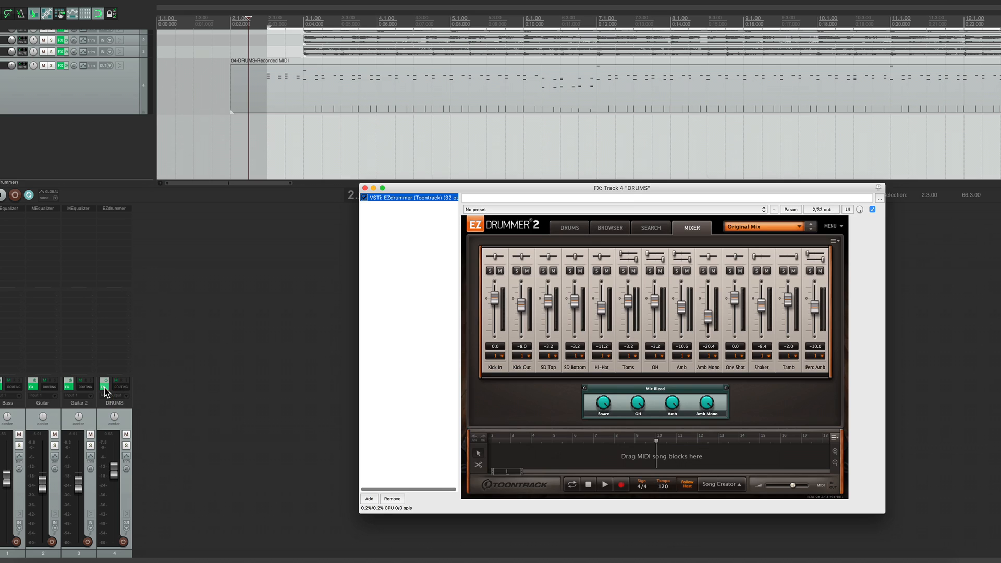
drag(630, 188, 594, 194)
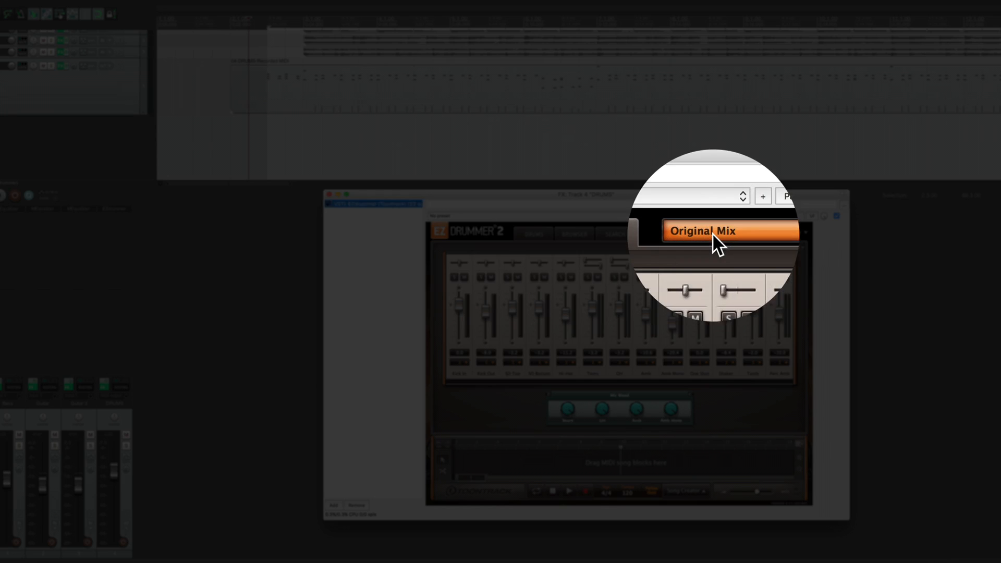
click(713, 236)
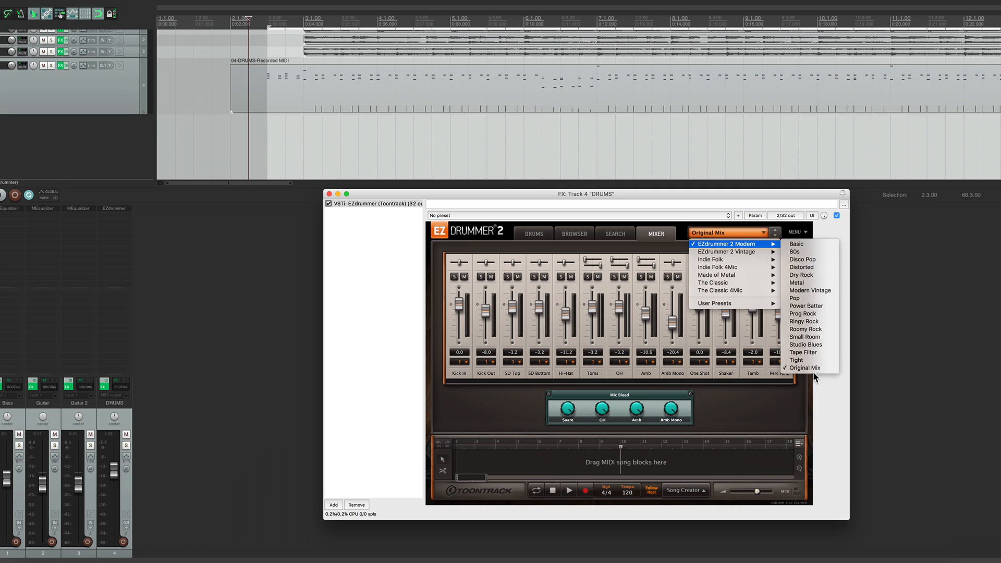
click(775, 406)
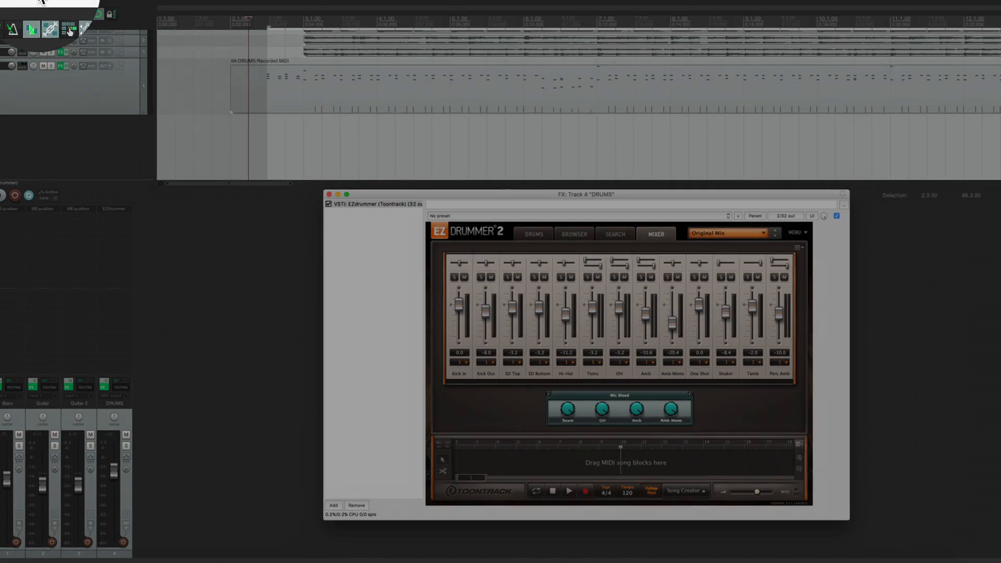
Step: Build multichannel routing for the EZdrummer outputs, accepting the new tracks EZ1 to EZ16
click(39, 0)
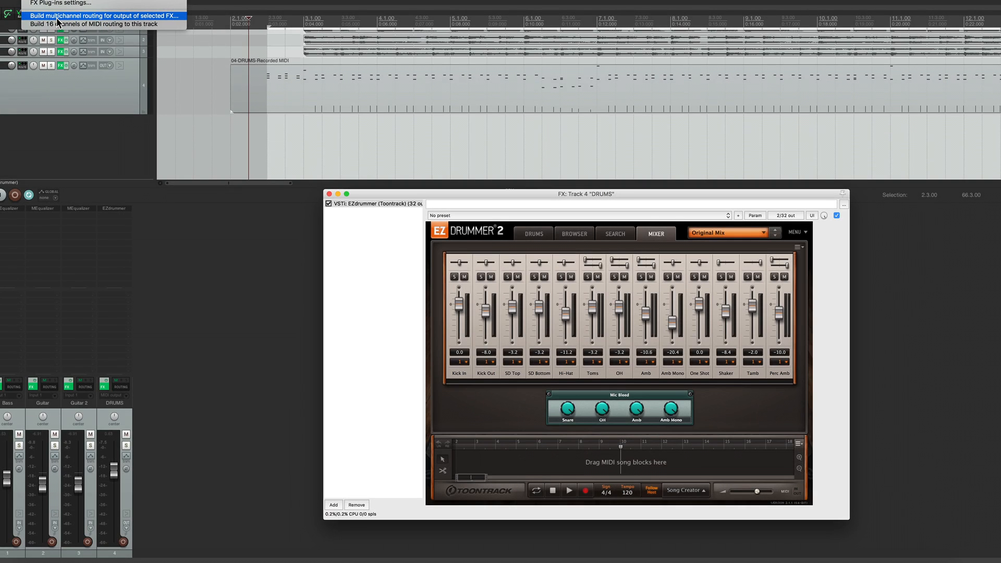
click(57, 20)
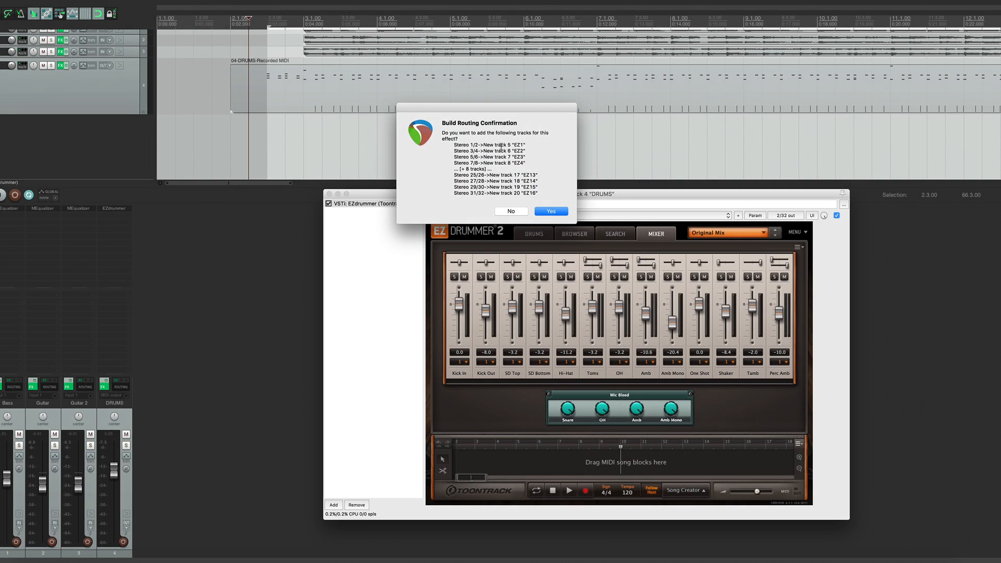
click(552, 211)
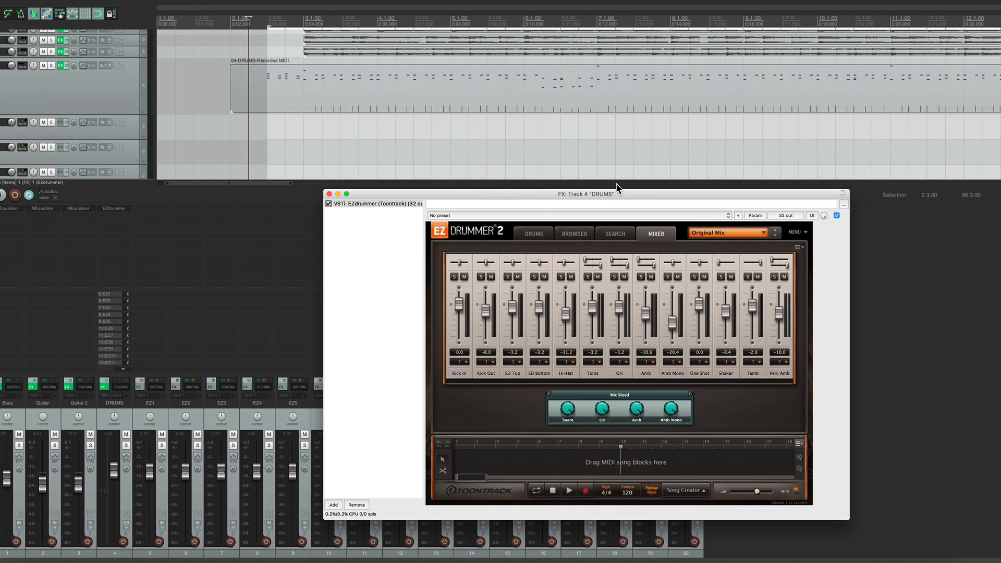
Step: Route SD Top and SD Bottom to output 2 and Toms to output 3 in the EZdrummer mixer
drag(624, 190, 710, 164)
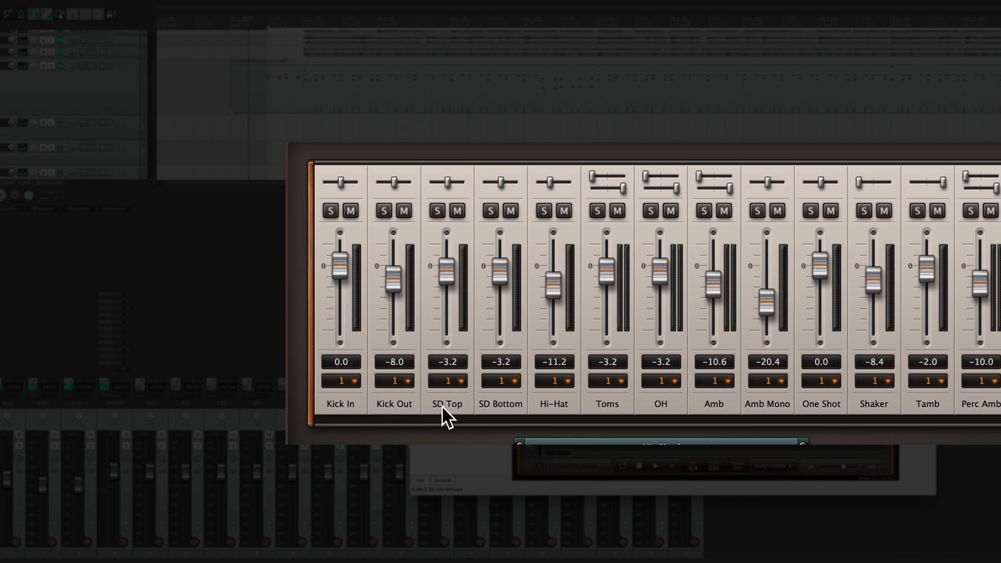
click(505, 380)
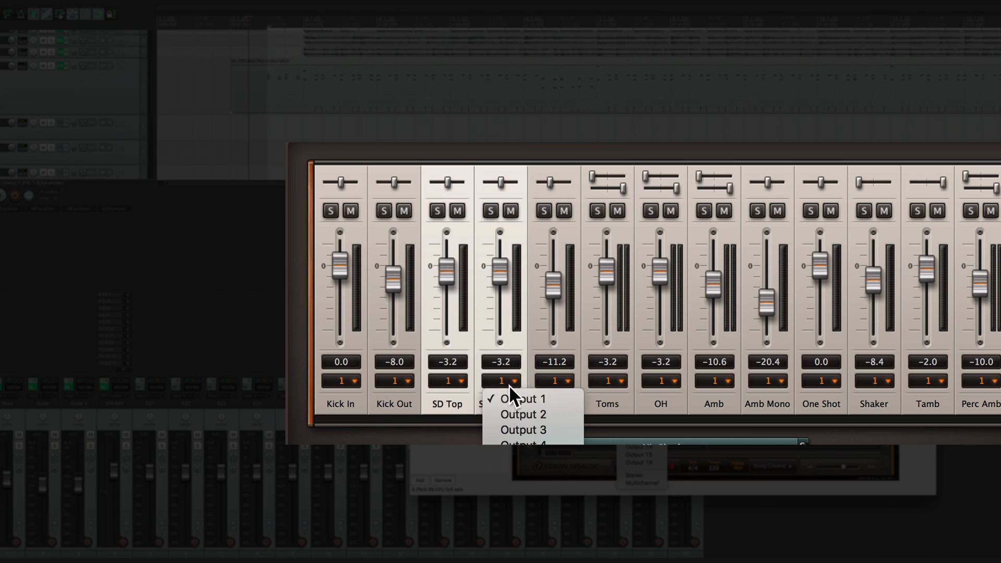
click(525, 414)
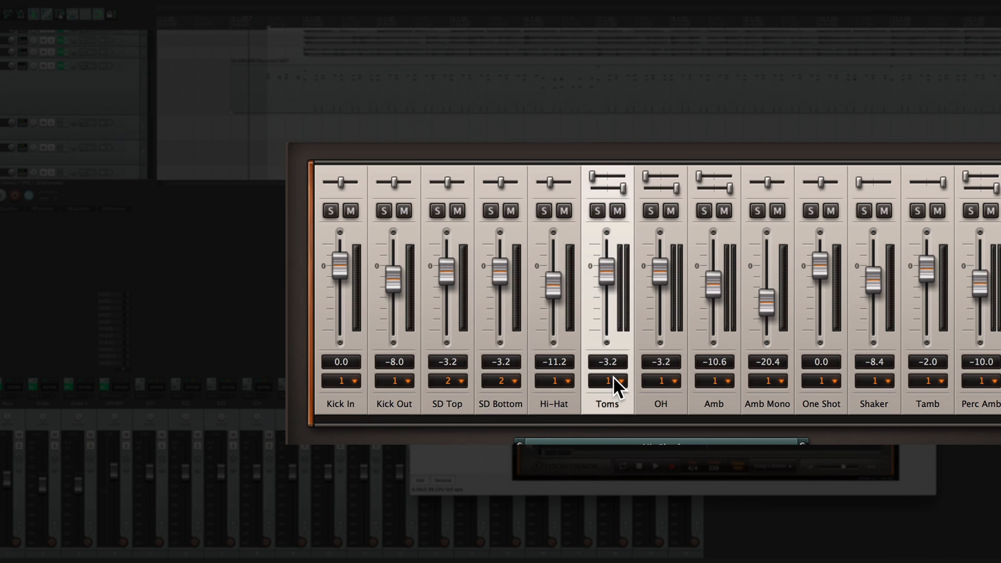
click(614, 378)
Step: Route the Hi-Hat and OH channels together to output 4 in the EZdrummer mixer
click(583, 409)
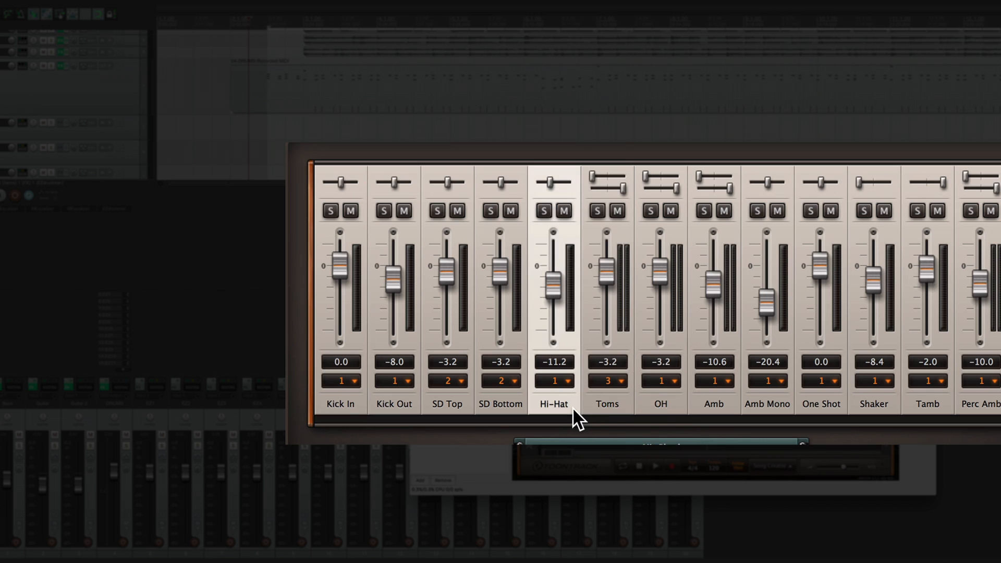
click(671, 383)
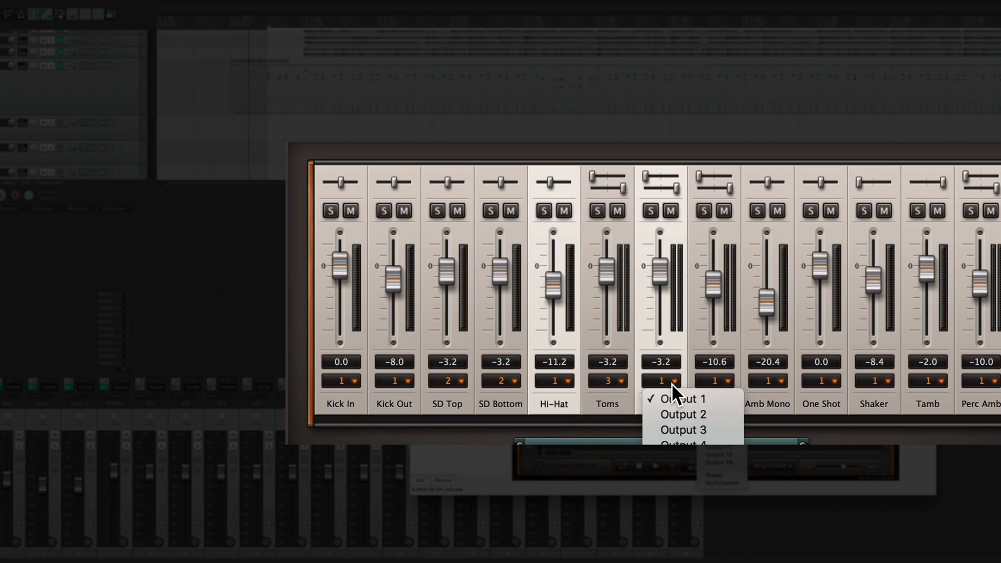
click(696, 442)
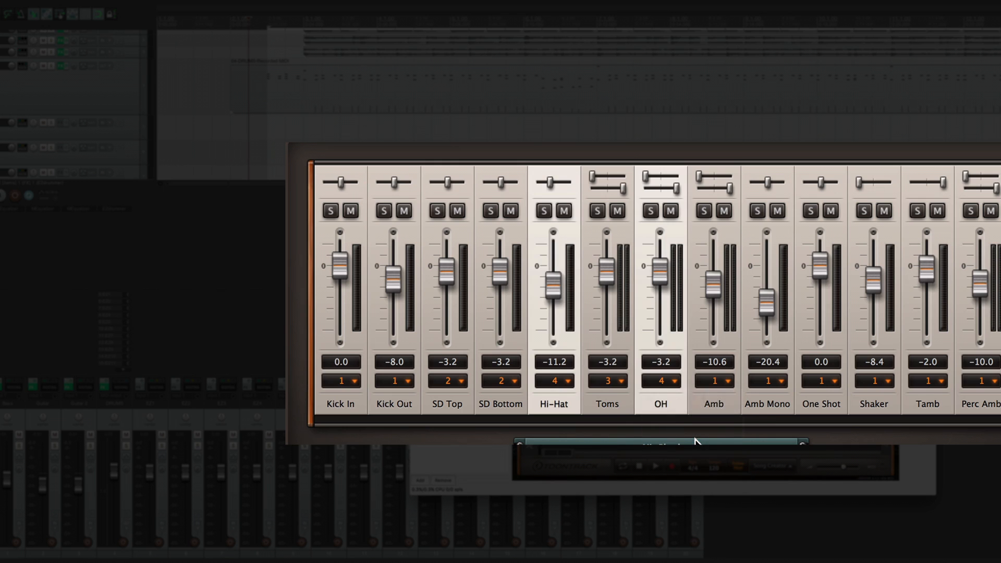
Step: Route the Amb and Amb Mono channels to output 5 in the EZdrummer mixer
click(722, 405)
click(724, 381)
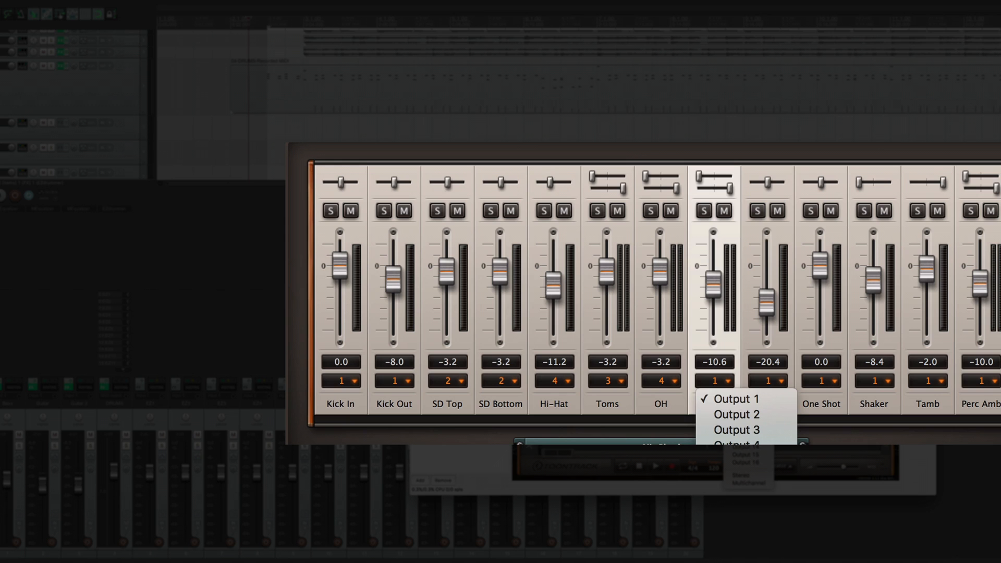
click(737, 461)
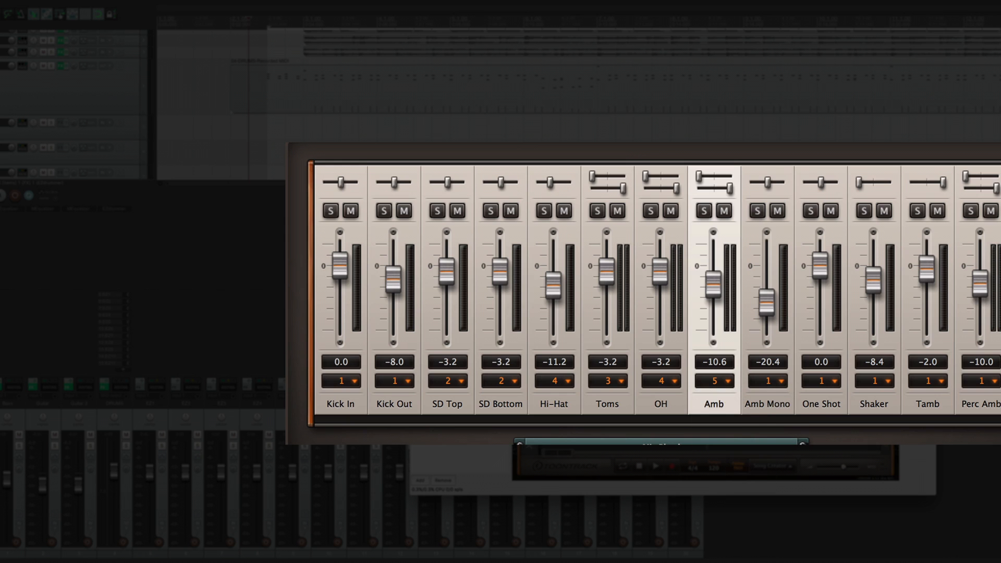
click(766, 402)
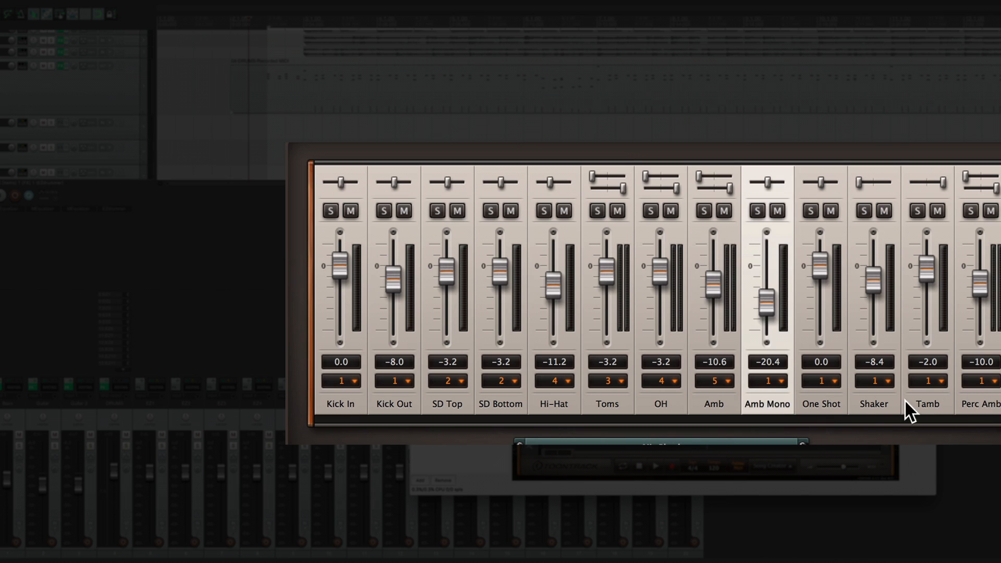
click(770, 381)
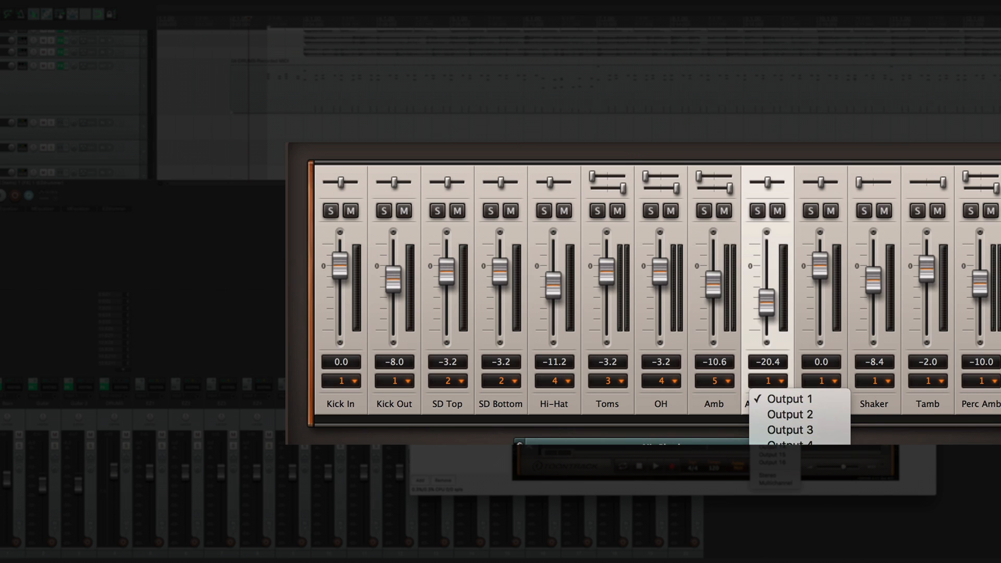
click(790, 461)
Step: Mute the One Shot, Shaker, Tamb and Perc Amb channels together in the EZdrummer mixer
click(829, 404)
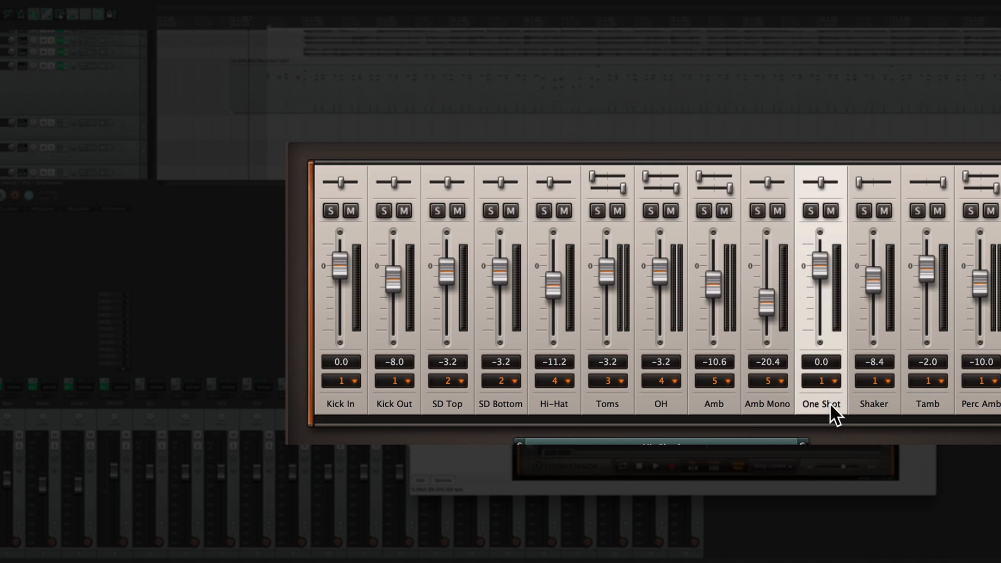
shift+click(978, 410)
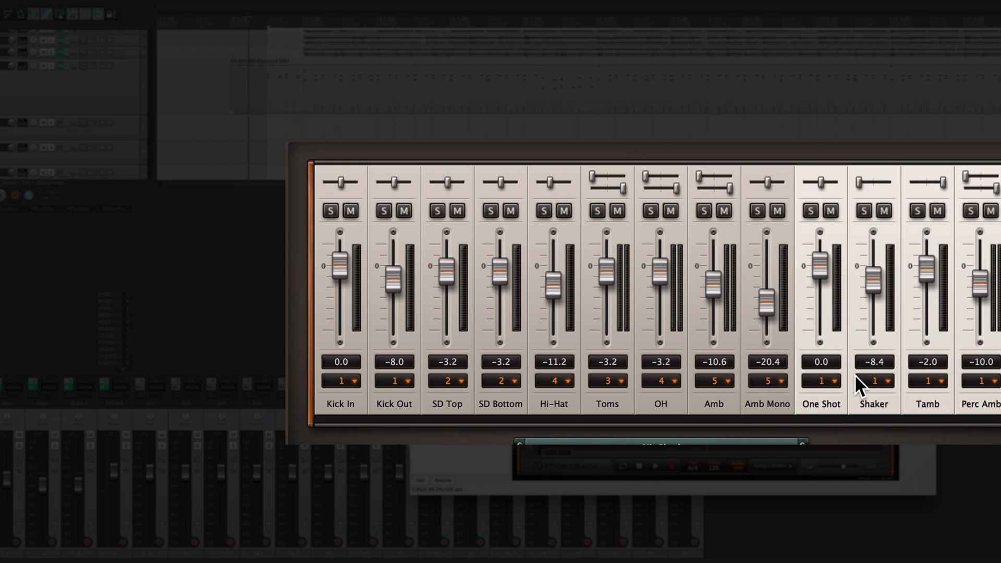
click(830, 210)
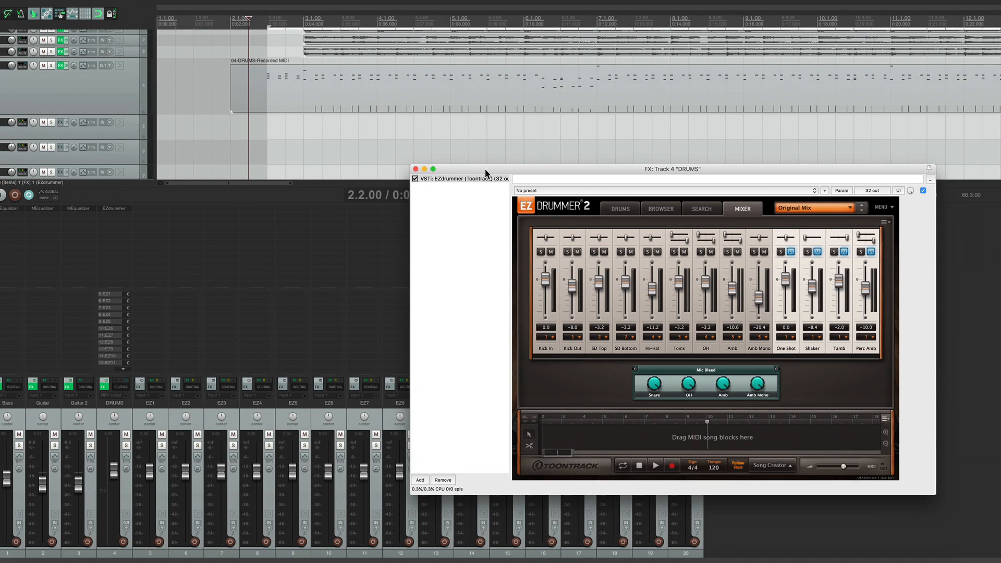
Step: Rename tracks EZ1 to EZ5 as Kick, Snare, Toms, OH and Room
drag(485, 170, 466, 63)
double_click(150, 404)
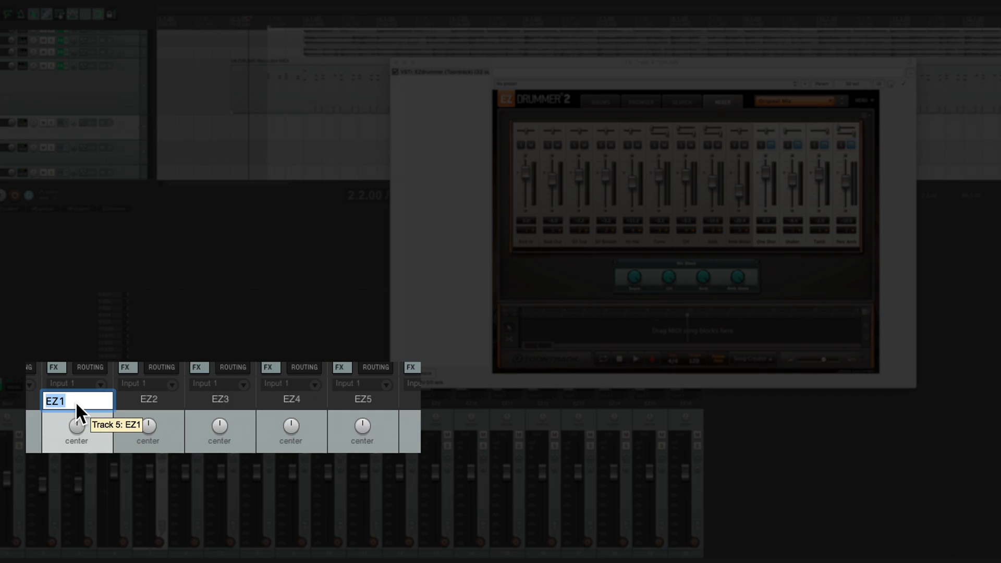
text(Kick)
key(Tab)
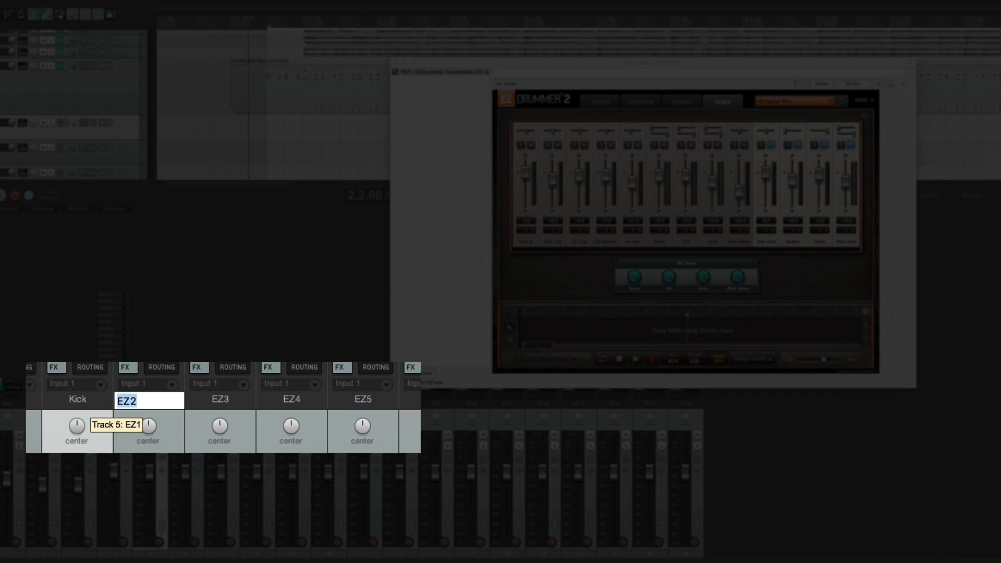
key(Tab)
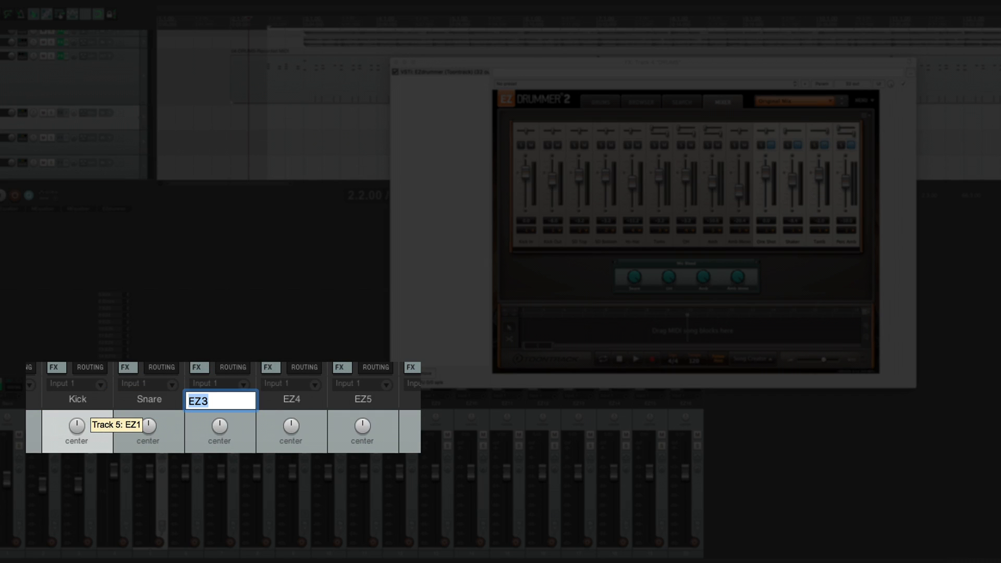
key(Tab)
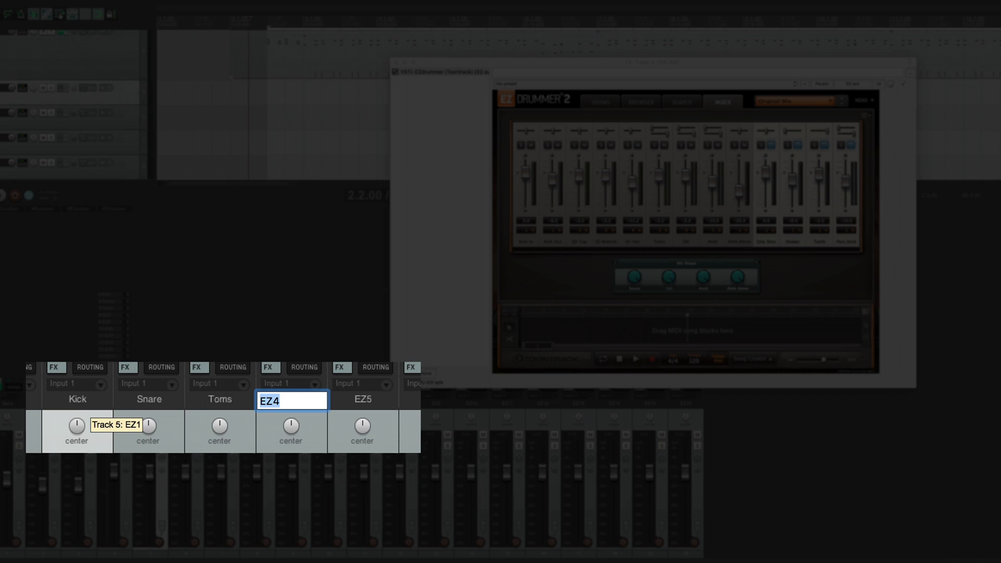
key(Tab)
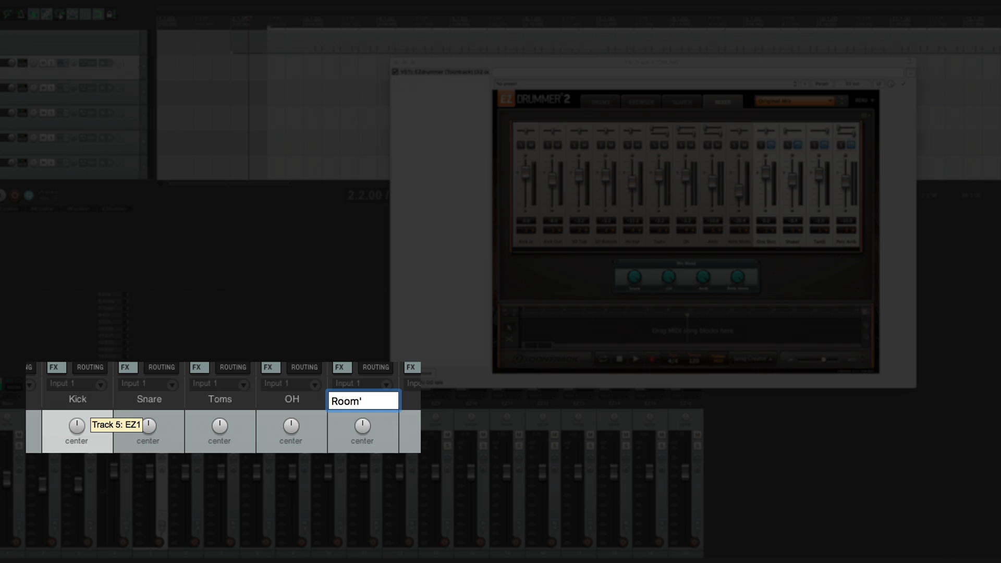
key(Return)
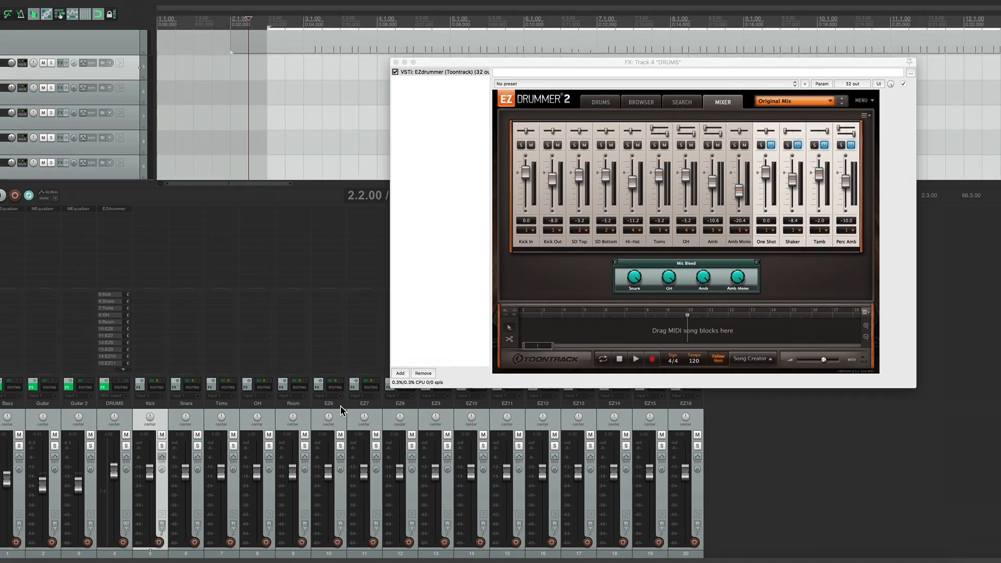
Step: Remove the unused tracks EZ6 to EZ16
click(695, 414)
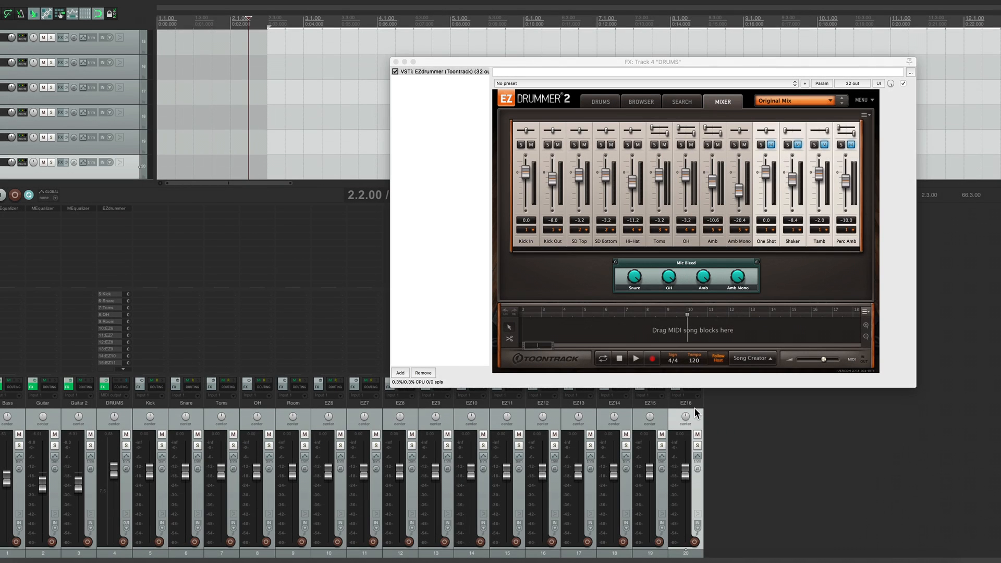
shift+click(339, 415)
right_click(339, 415)
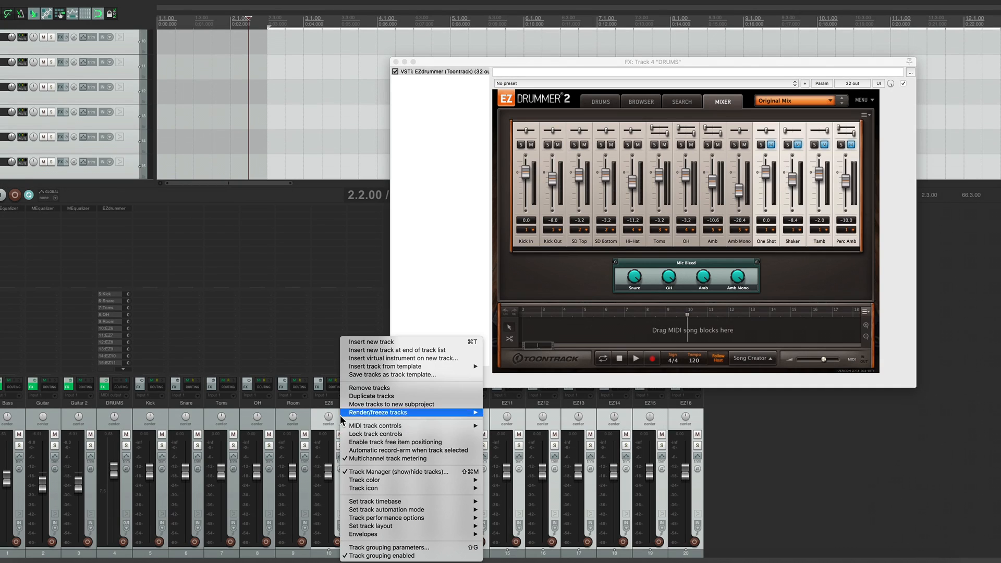
click(399, 387)
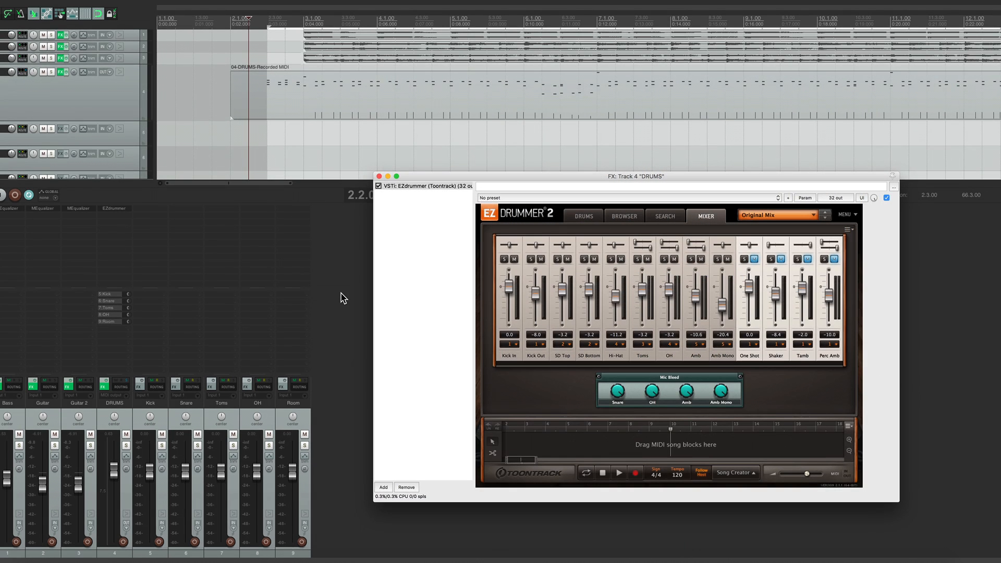
Step: Play the song to check the signal on the separate drum tracks, and stop playback
click(343, 298)
key(space)
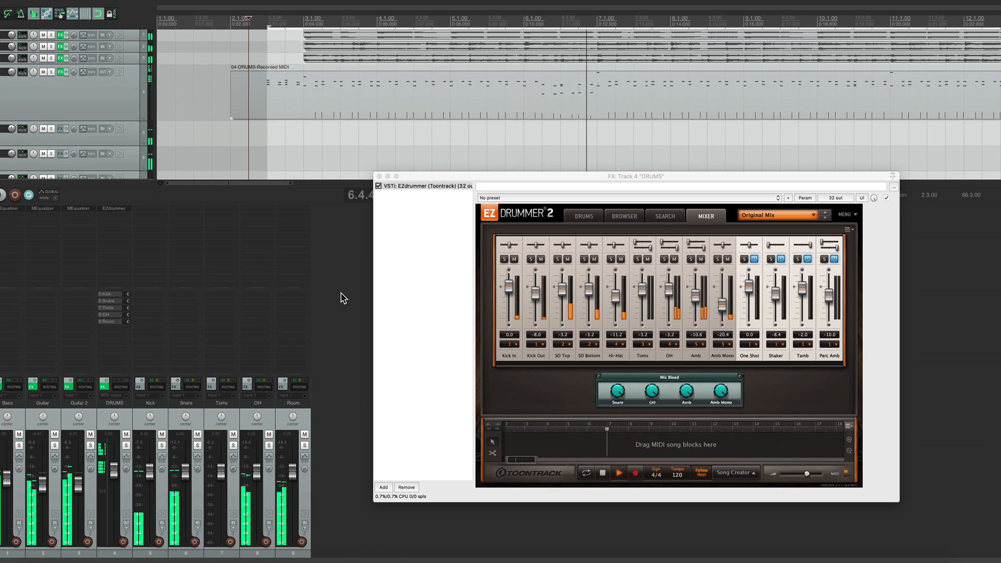
key(space)
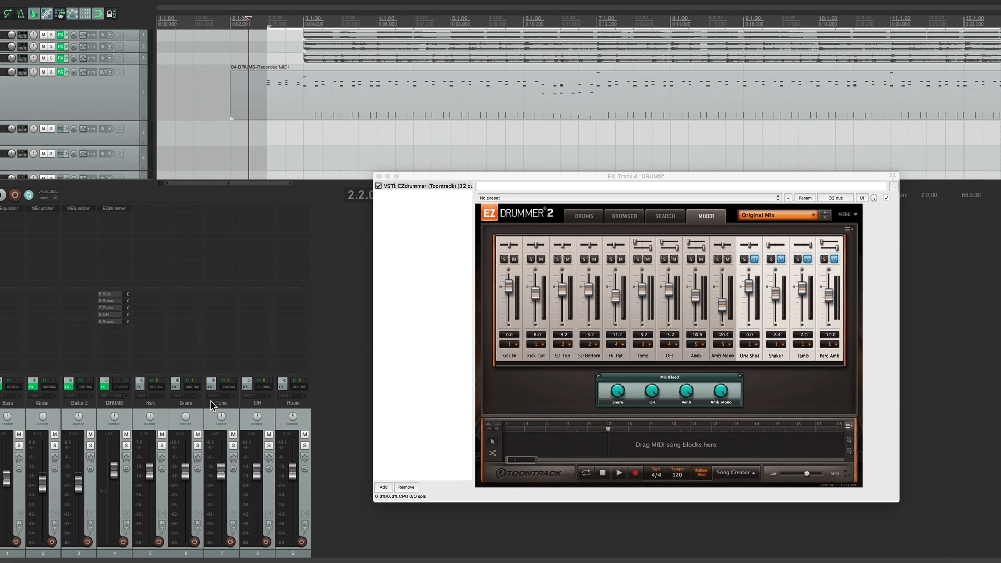
Step: Play the Kick track soloed and insert the AU version of AudioAssault Transient on it, filtering the effects by "transient"
click(162, 446)
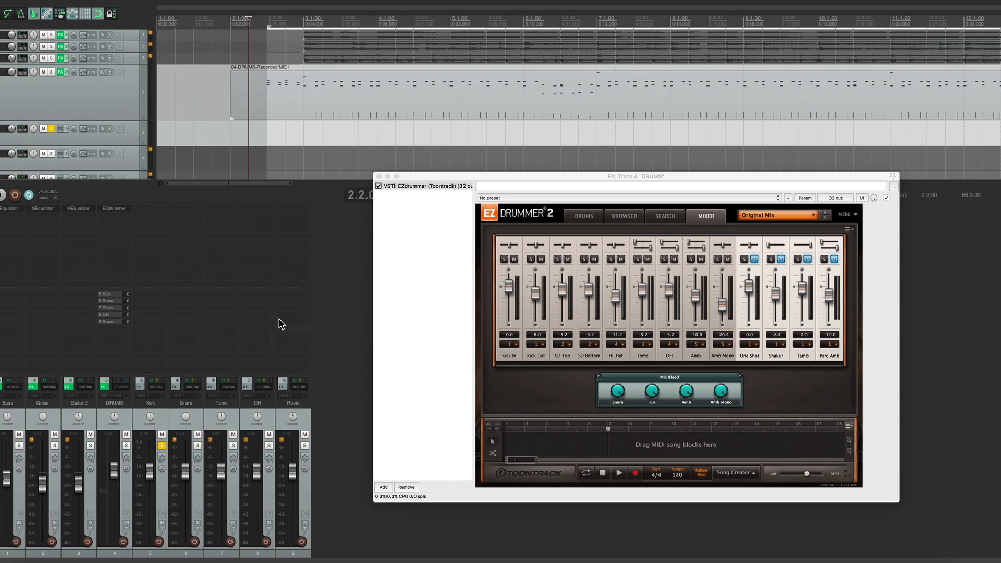
key(space)
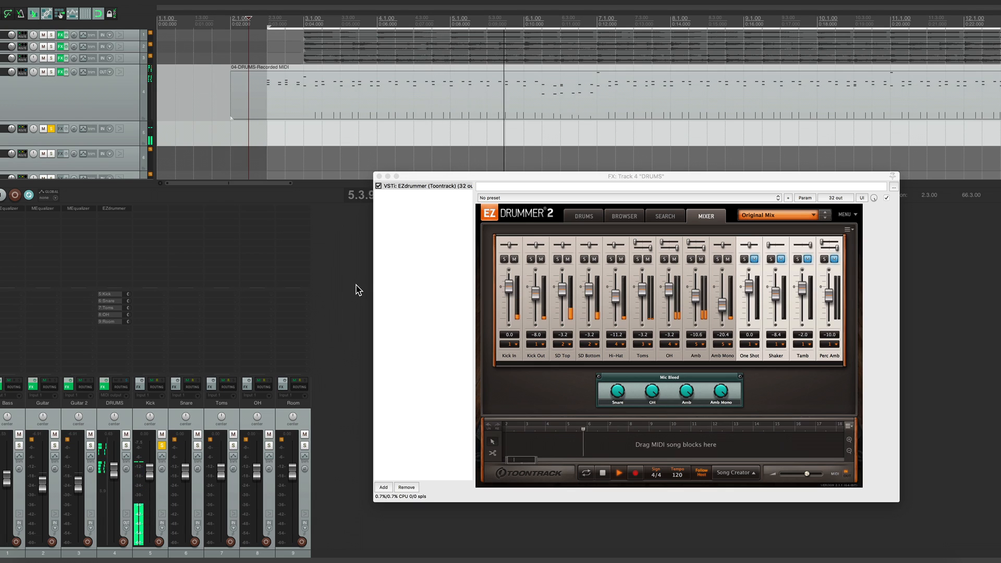
double_click(154, 210)
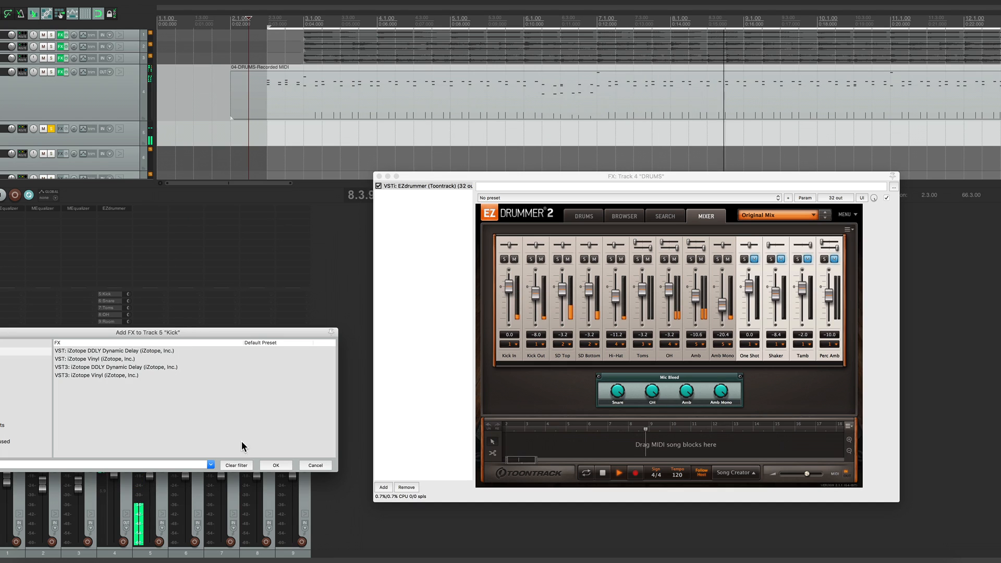
scroll(2, 441, down, 1)
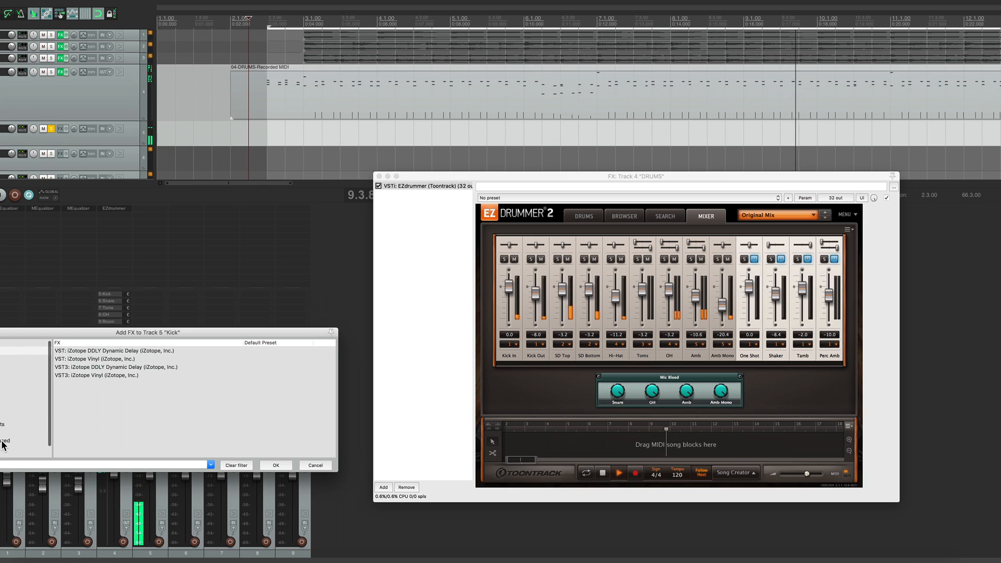
click(1, 441)
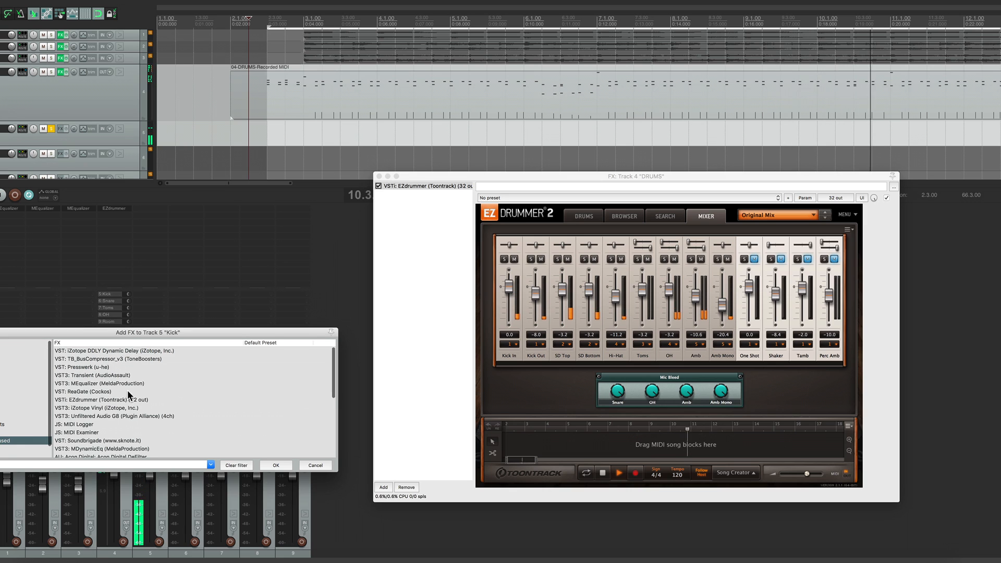
click(1, 344)
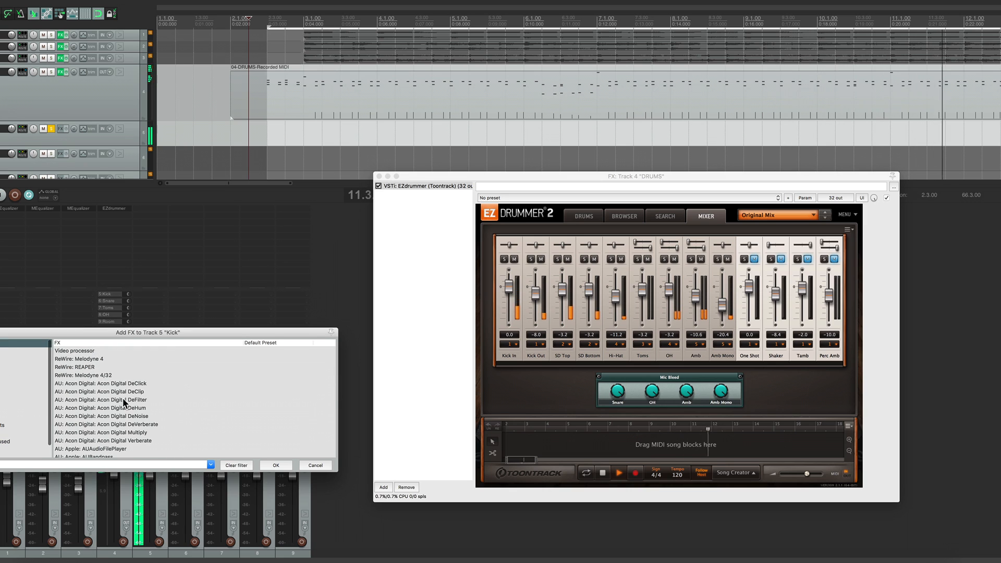
click(84, 463)
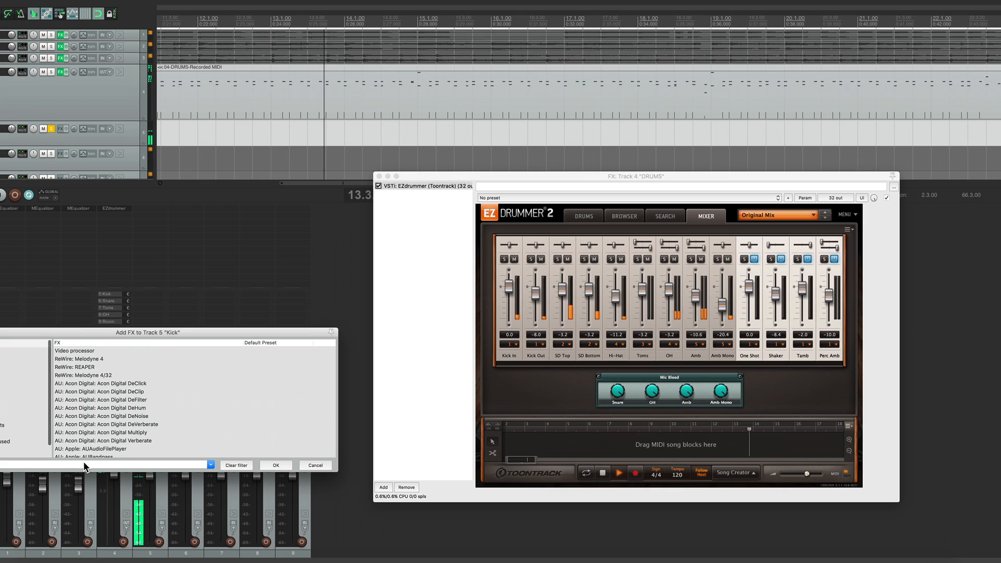
text(transient)
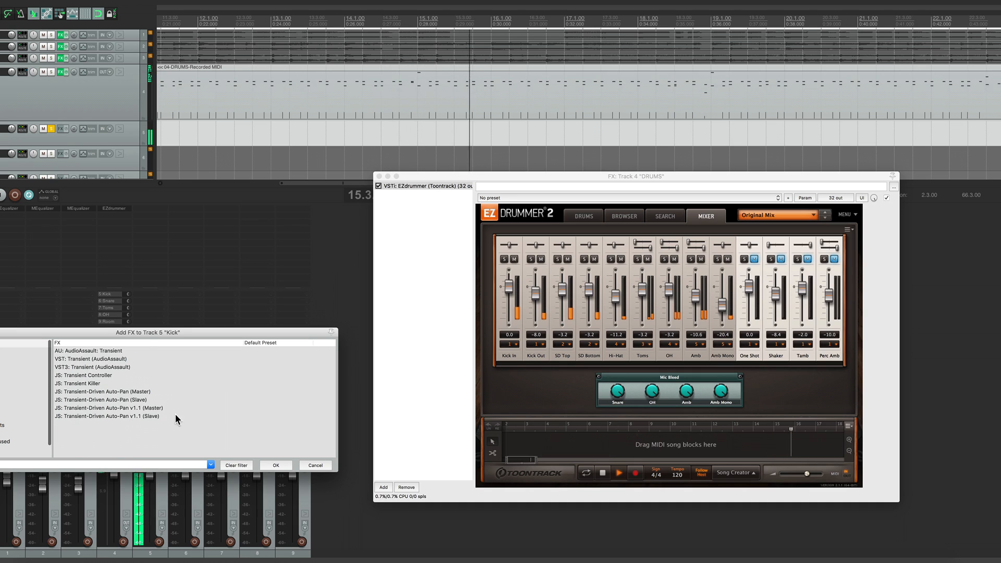
double_click(107, 350)
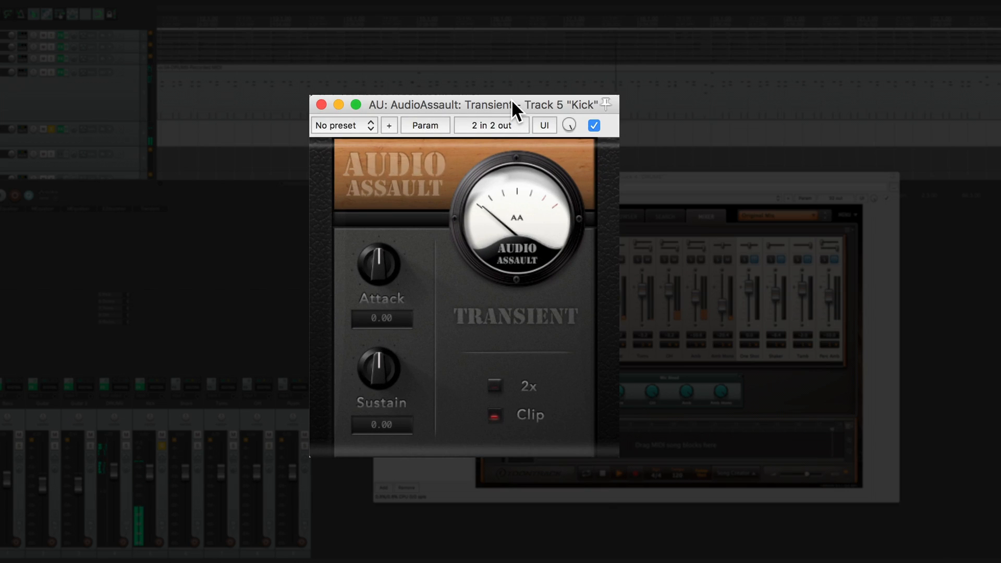
drag(511, 99, 498, 180)
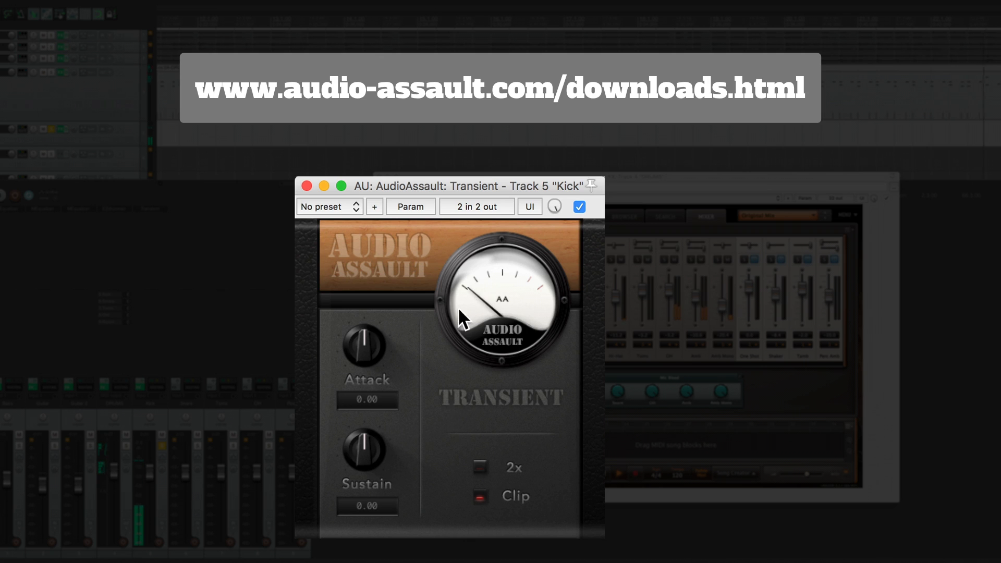
drag(463, 186, 439, 234)
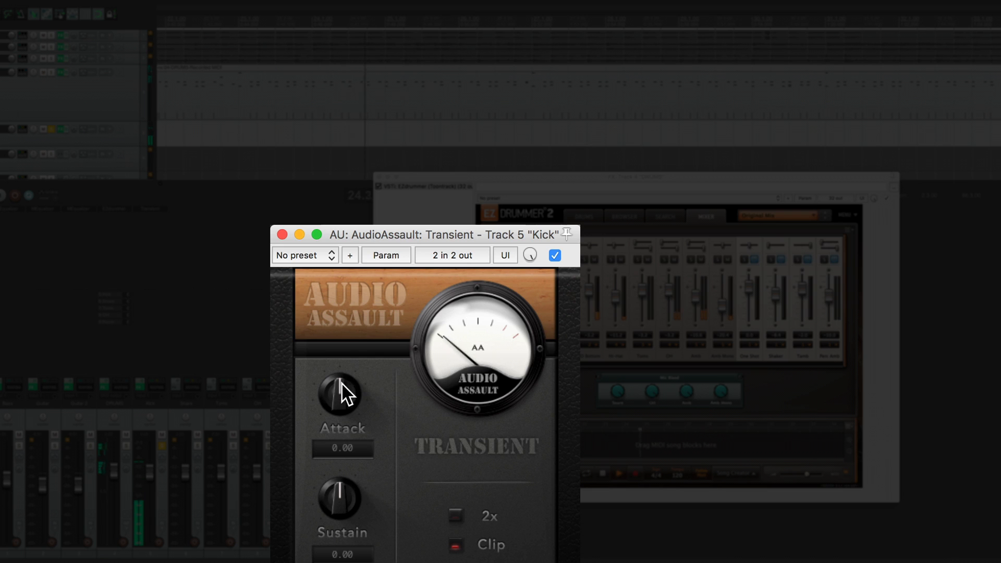
Step: Lower Transient's Sustain to -46.93 and compare the kick with the effect bypassed and active
drag(347, 487, 327, 562)
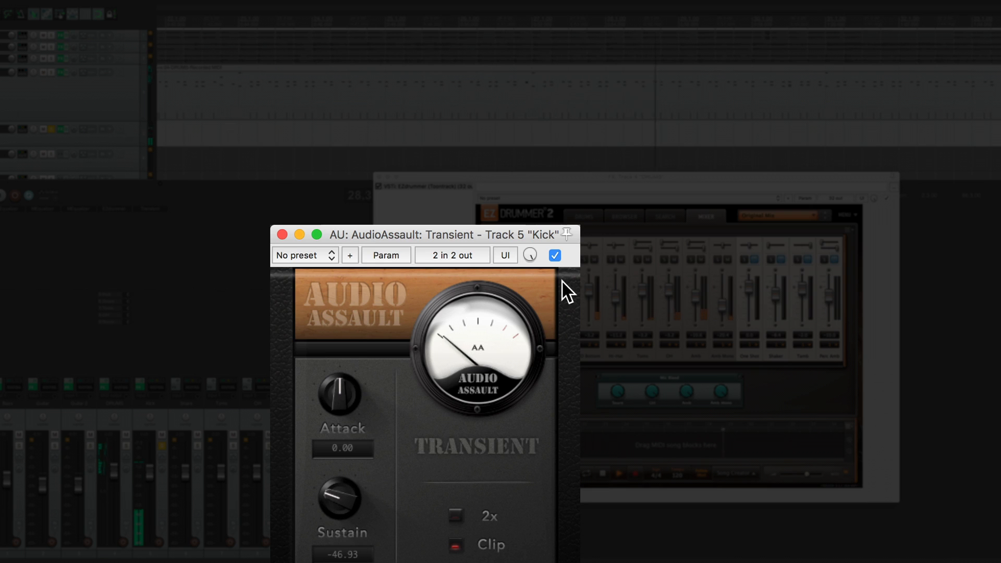
click(554, 255)
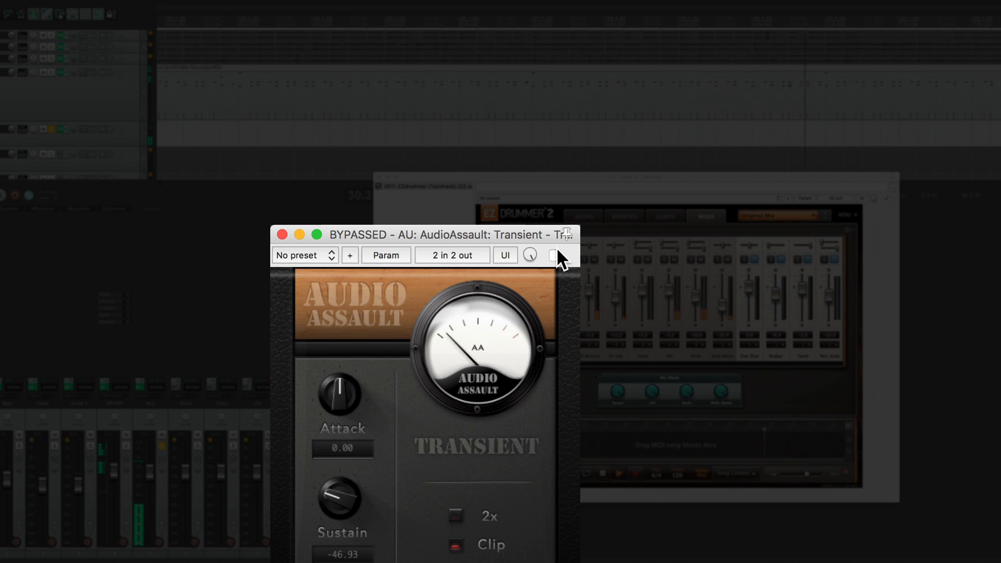
click(554, 255)
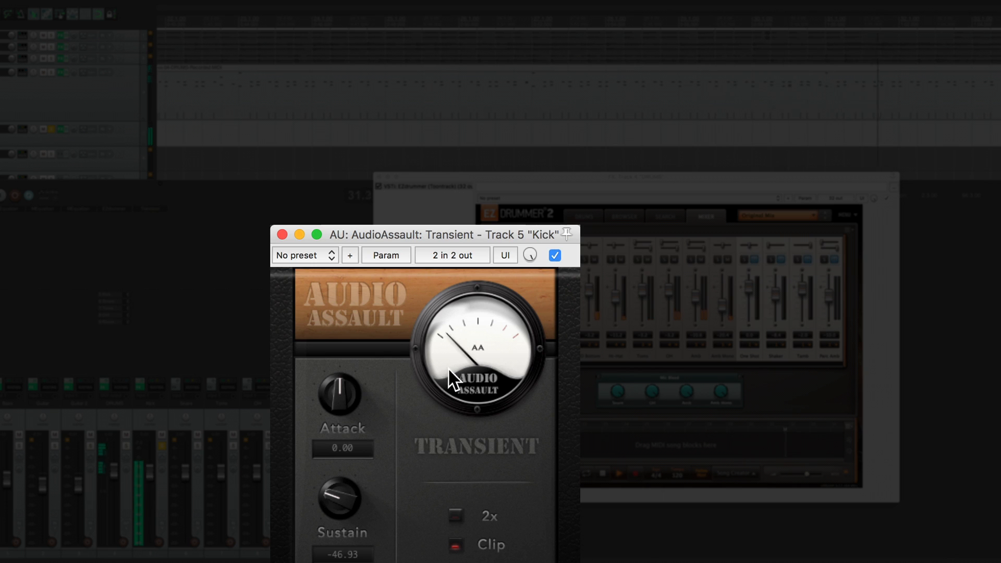
Step: Set Transient's Sustain to -60.09 and Attack to -22.52, and close the effect's window
drag(342, 482, 340, 514)
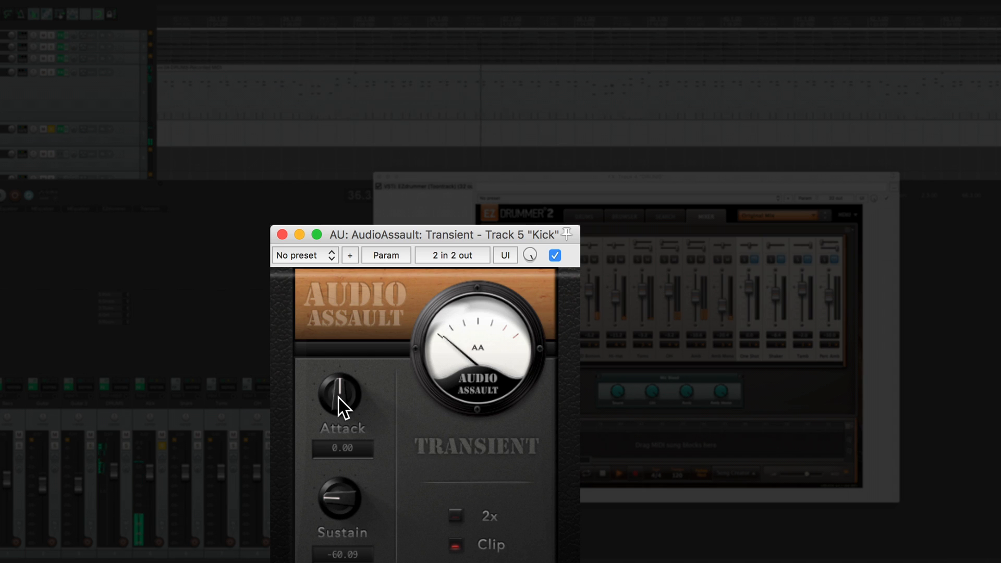
mouse_move(339, 397)
mouse_down()
mouse_move(336, 426)
mouse_move(337, 395)
mouse_move(344, 412)
mouse_move(339, 406)
mouse_up()
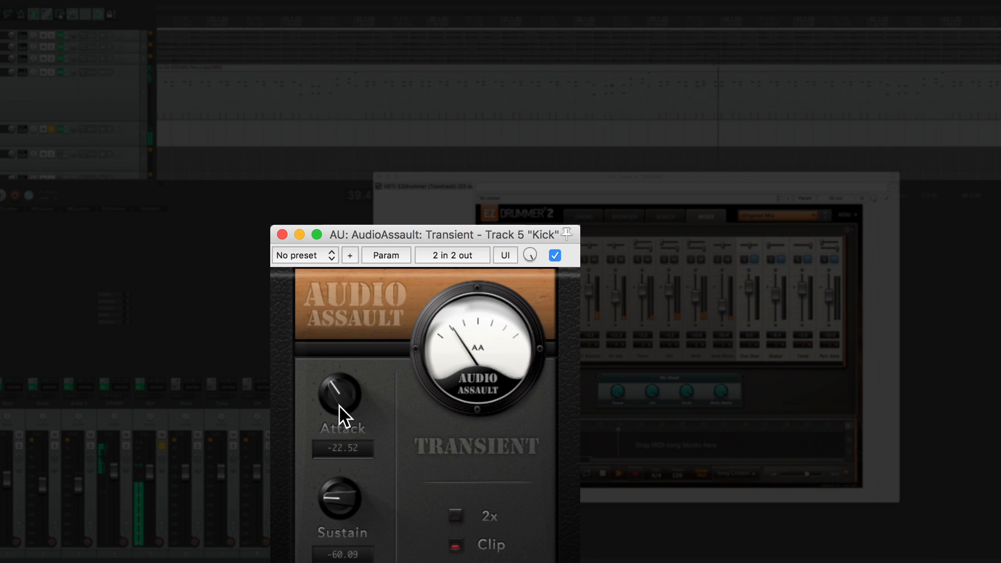
click(281, 235)
Step: Insert the VST3 version of MeldaProduction MEqualizer on the Kick track after Transient
double_click(148, 221)
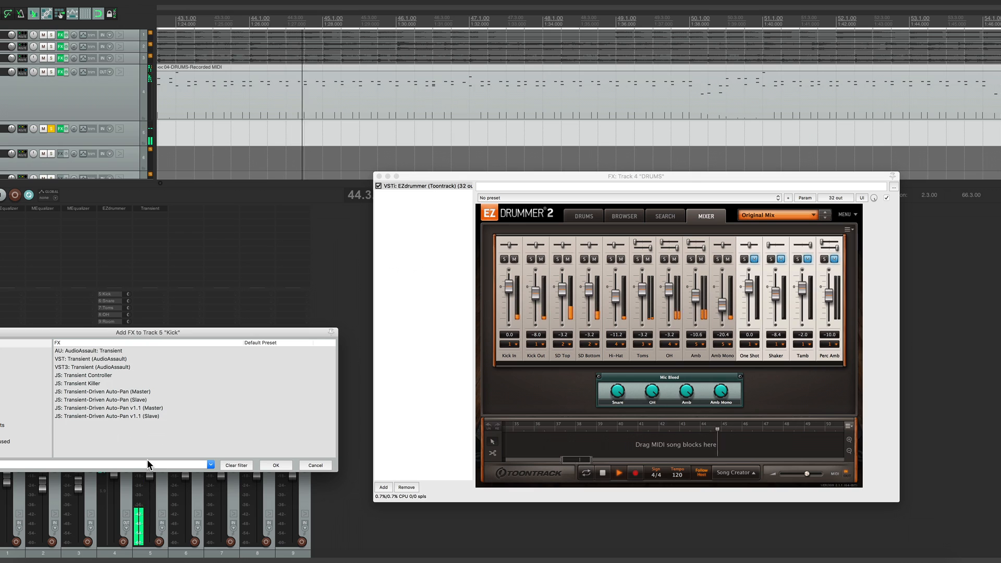
text(me)
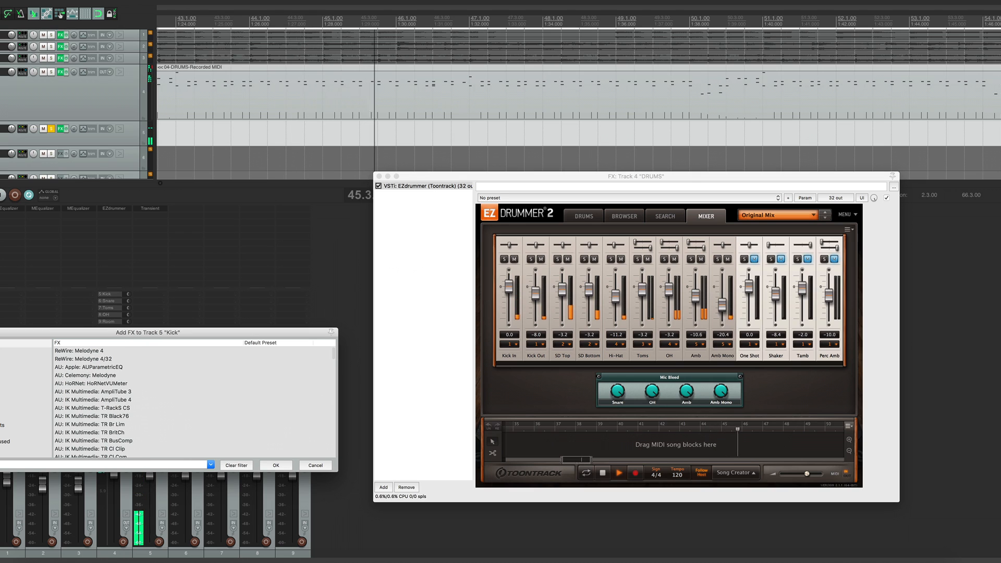
text(q)
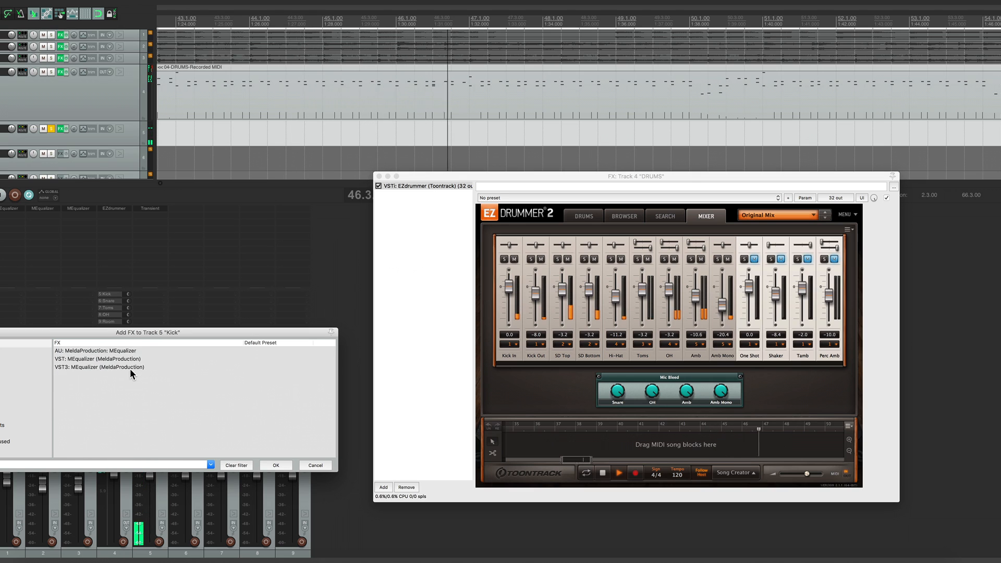
double_click(121, 366)
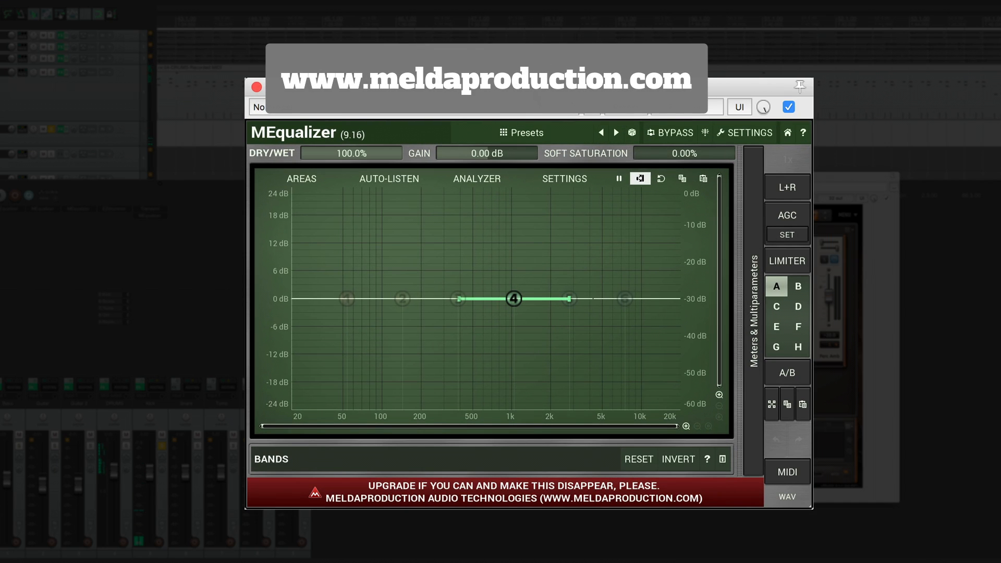
drag(531, 85, 476, 174)
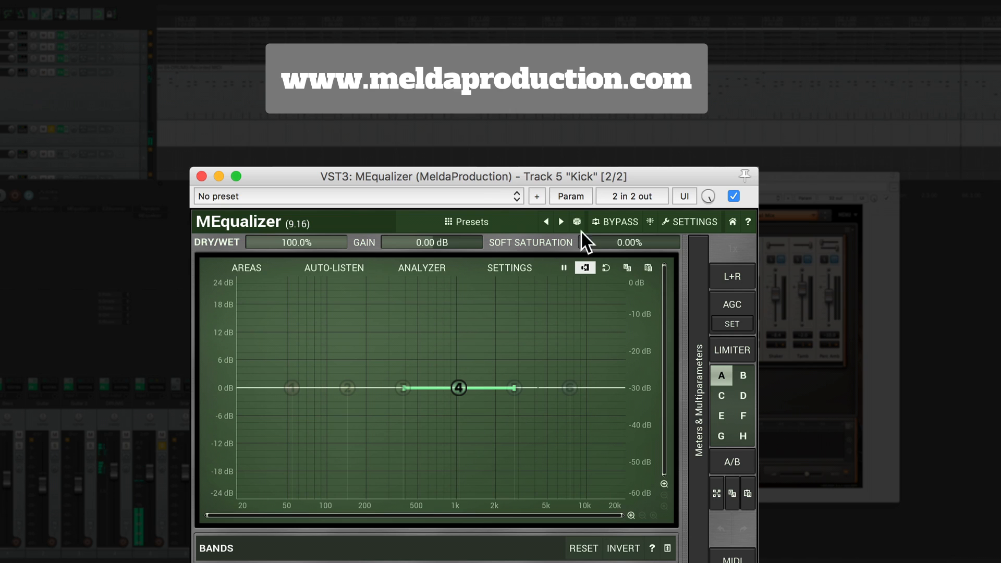
drag(571, 167, 586, 168)
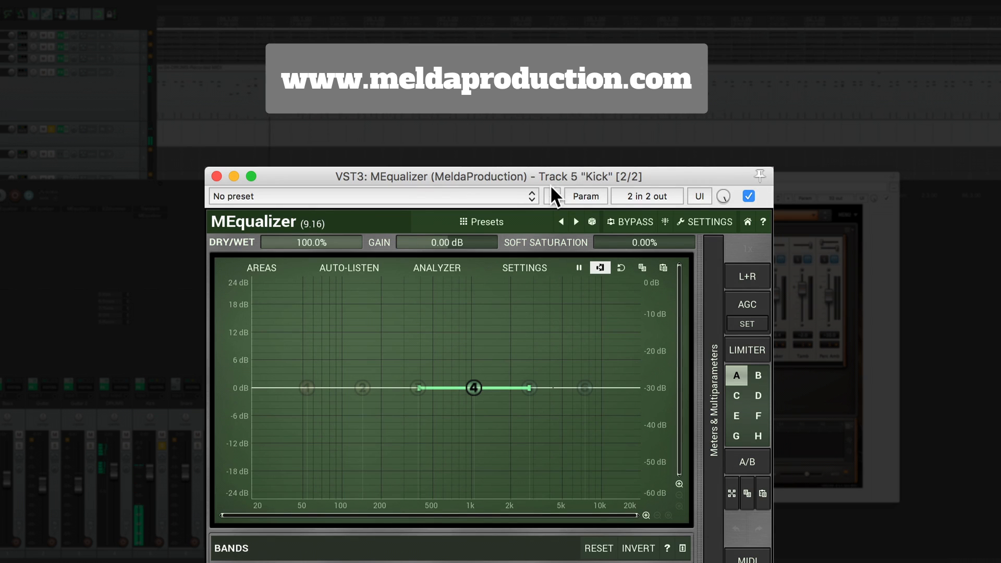
Step: Enable MEqualizer's spectrum analyzer and turn off its normalization
key(space)
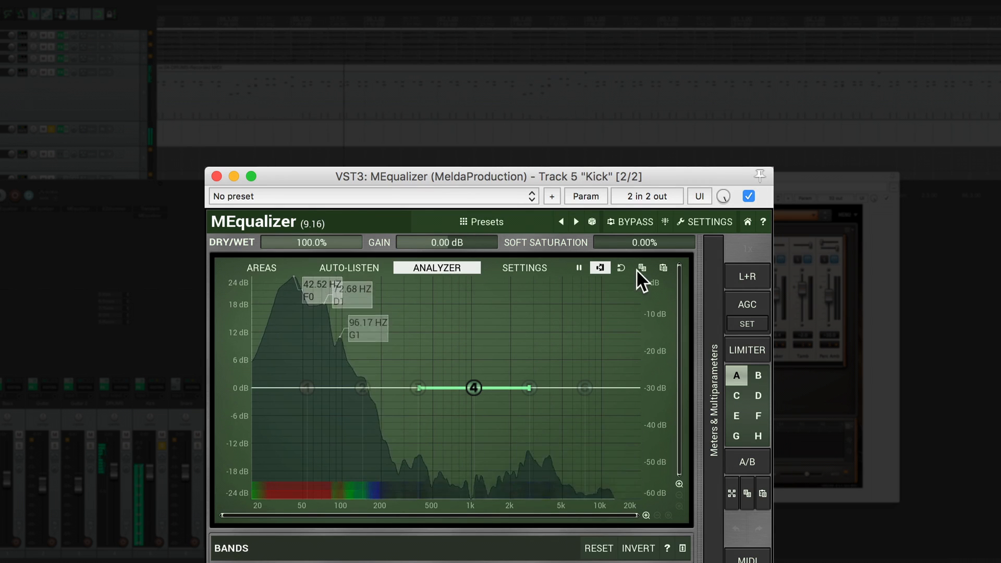
click(601, 265)
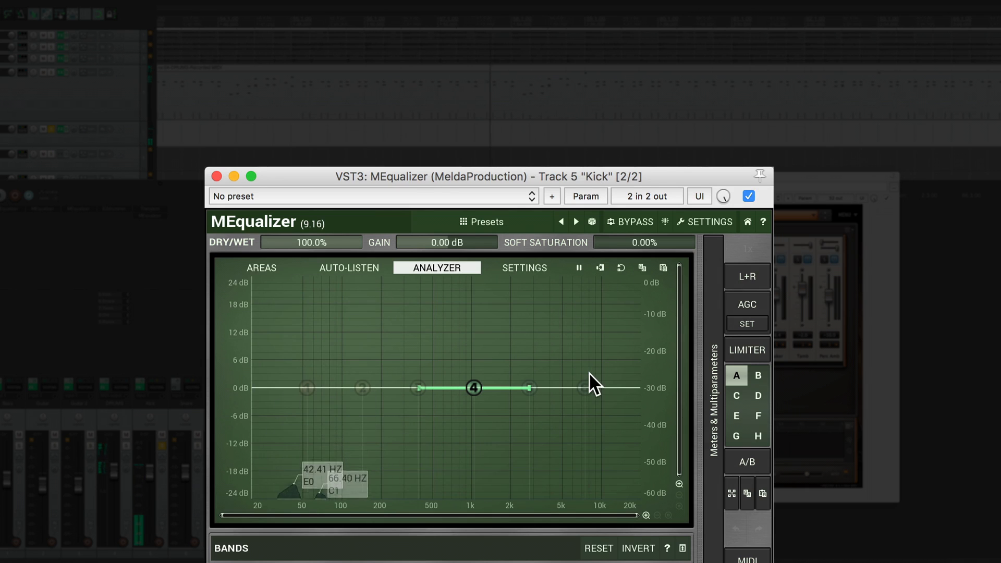
Step: Set the analyzer's averaging to 704 ms and smoothness to 7.3%, keeping Input & Output as the source
click(530, 267)
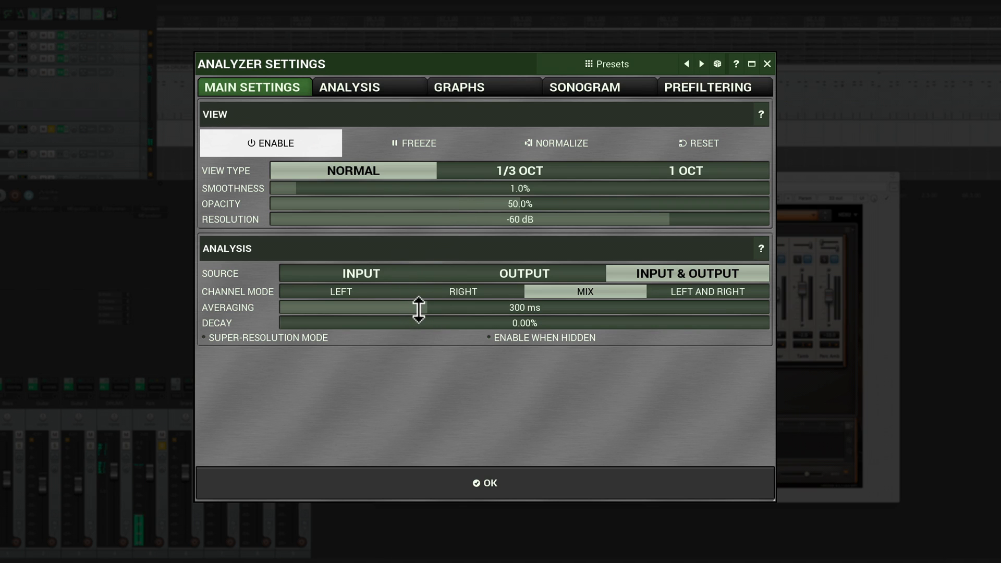
drag(443, 308, 587, 307)
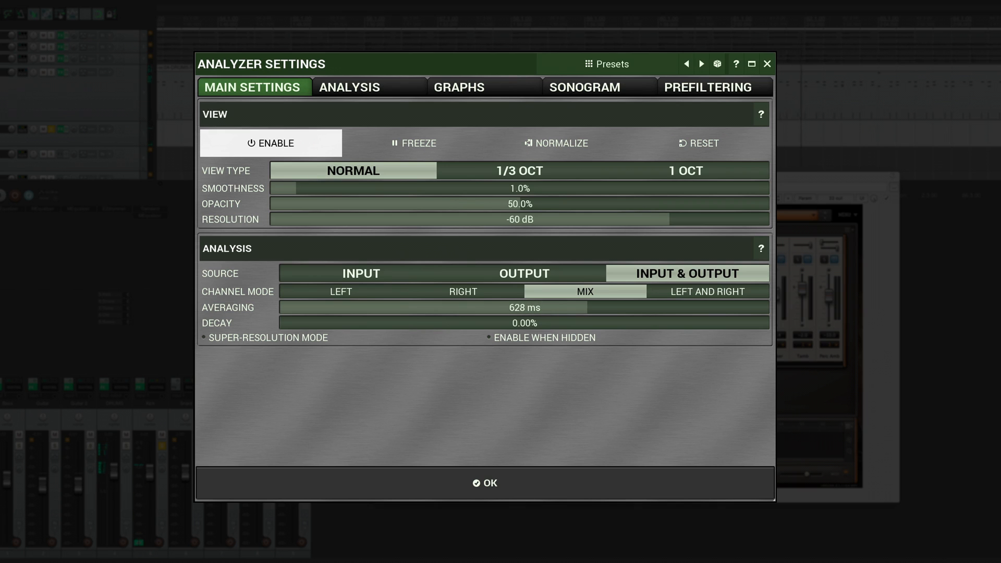
click(430, 271)
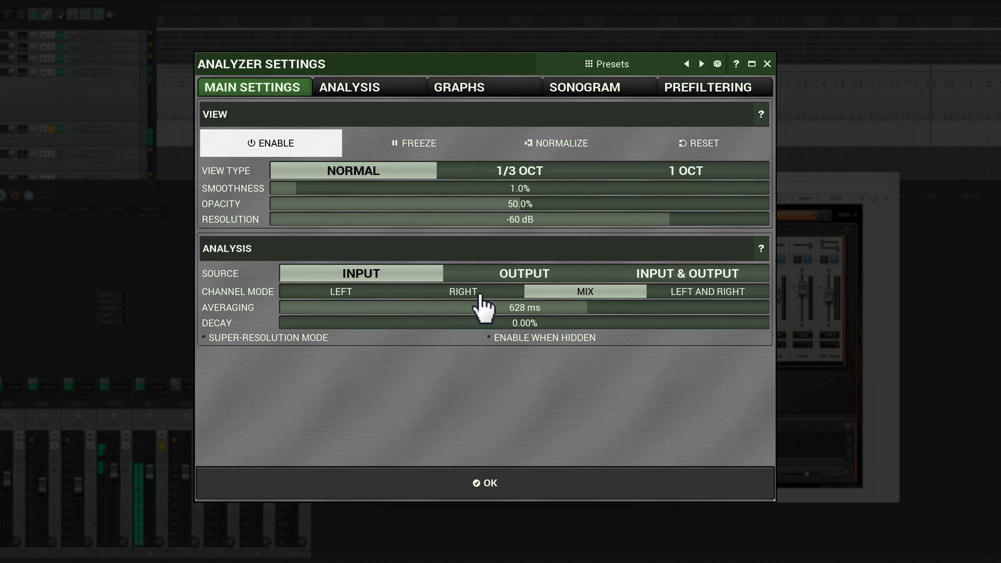
click(647, 273)
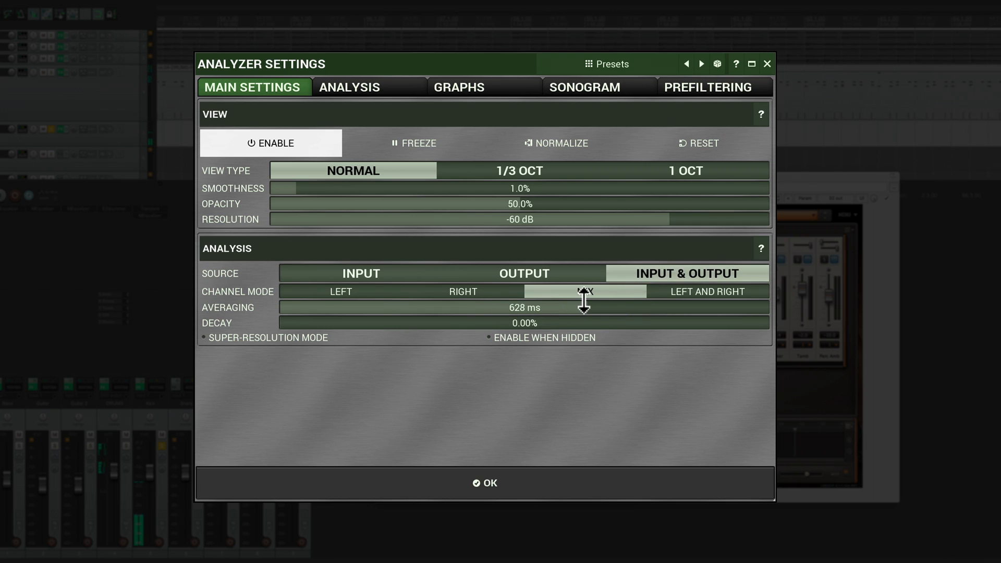
drag(587, 308, 604, 308)
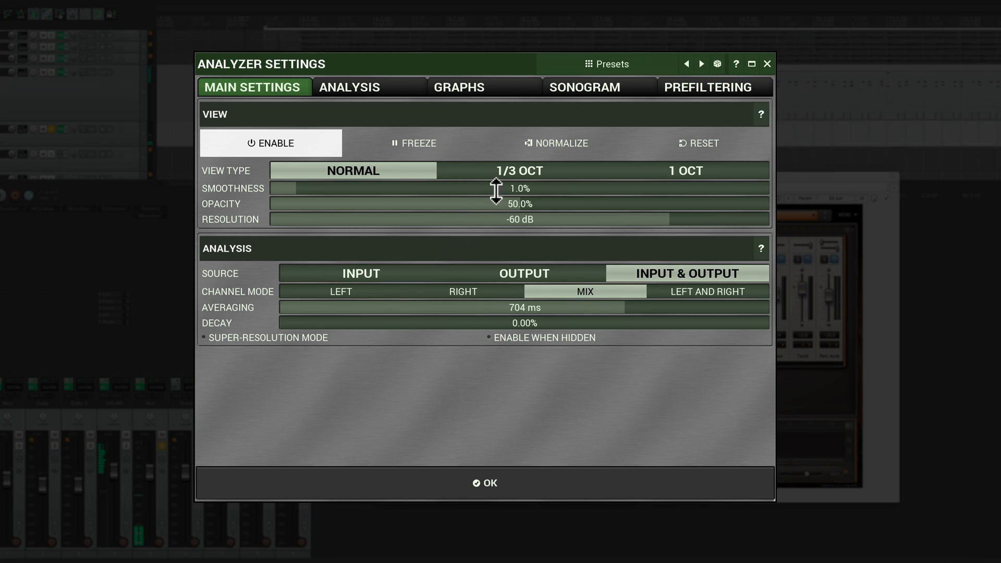
drag(508, 188, 509, 162)
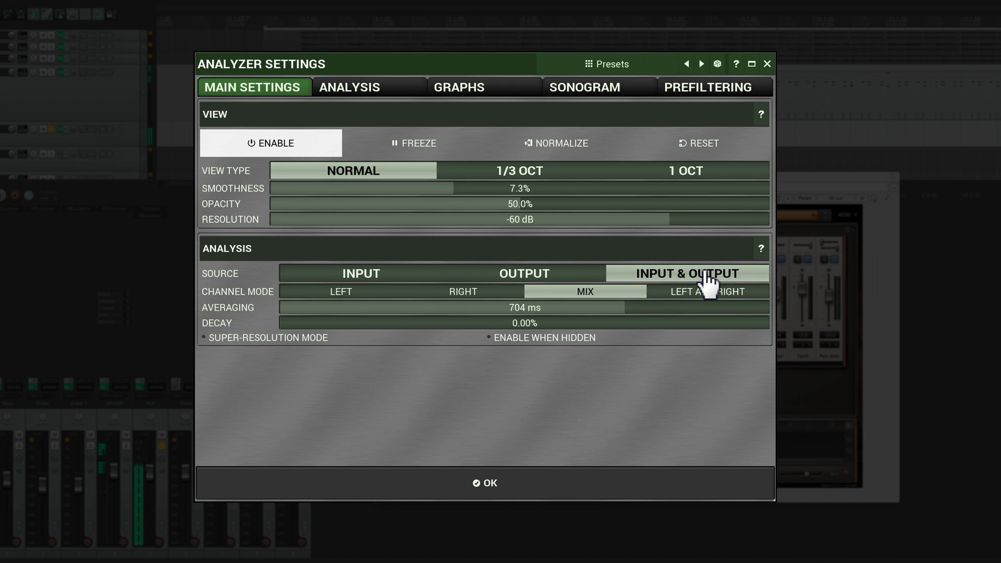
Step: Replace the analyzer's Average graph with the Maximum graph, enabling its Micro-sonogram and Thick options
click(477, 88)
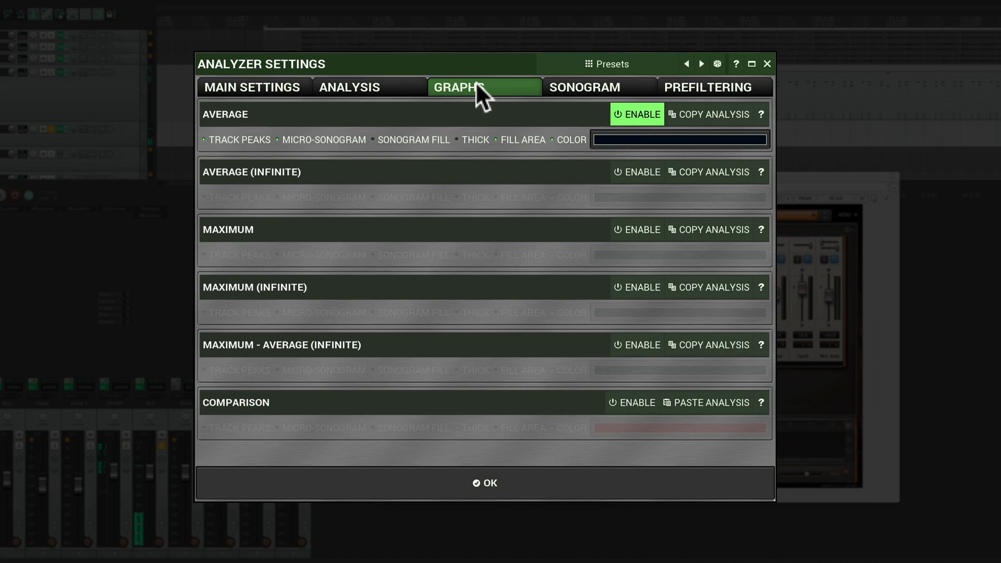
click(628, 116)
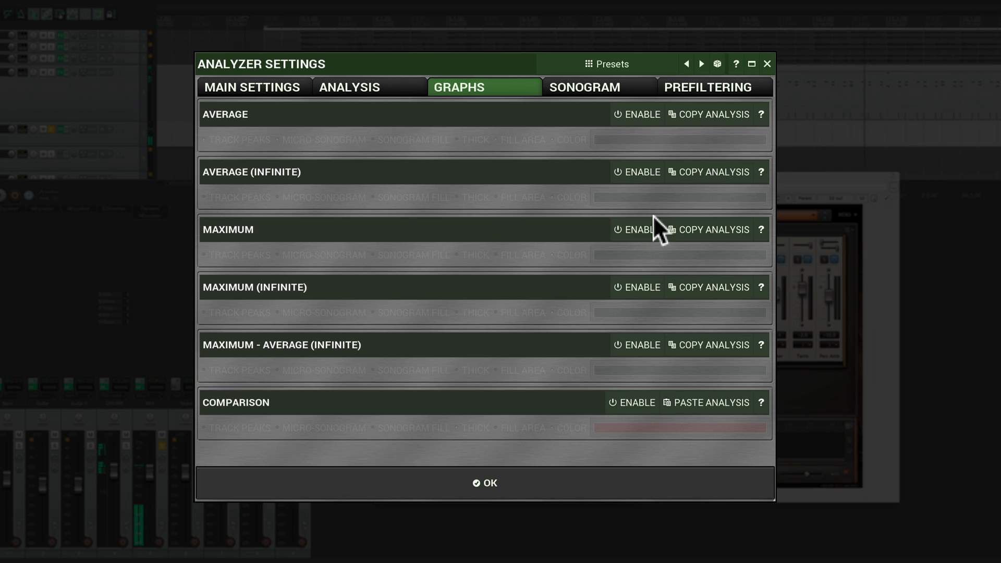
click(640, 232)
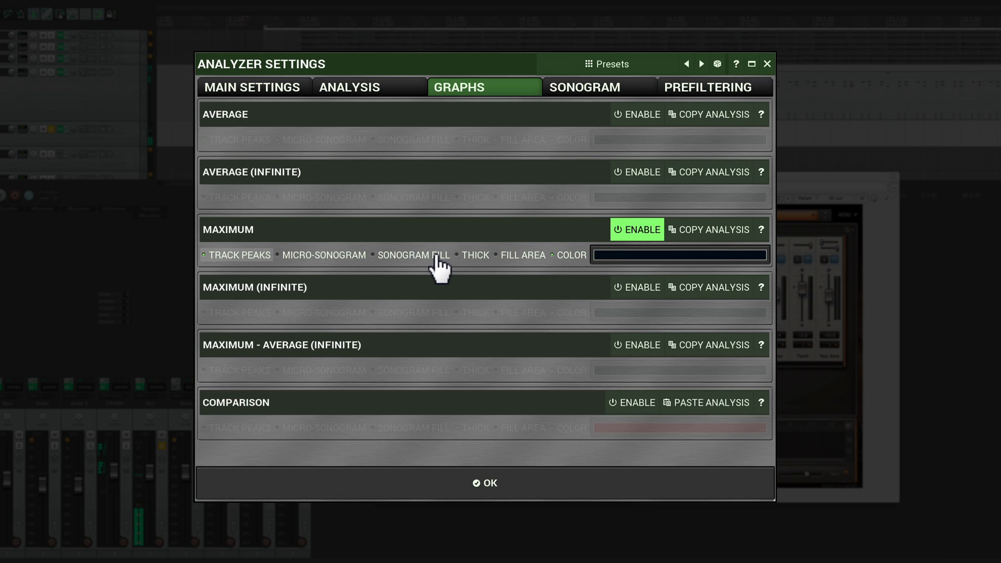
click(333, 257)
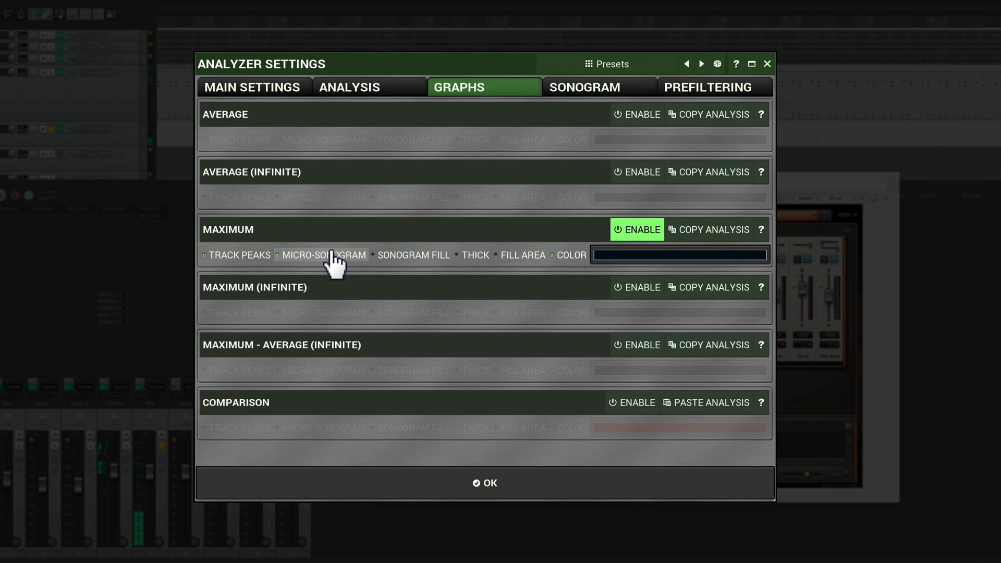
click(470, 257)
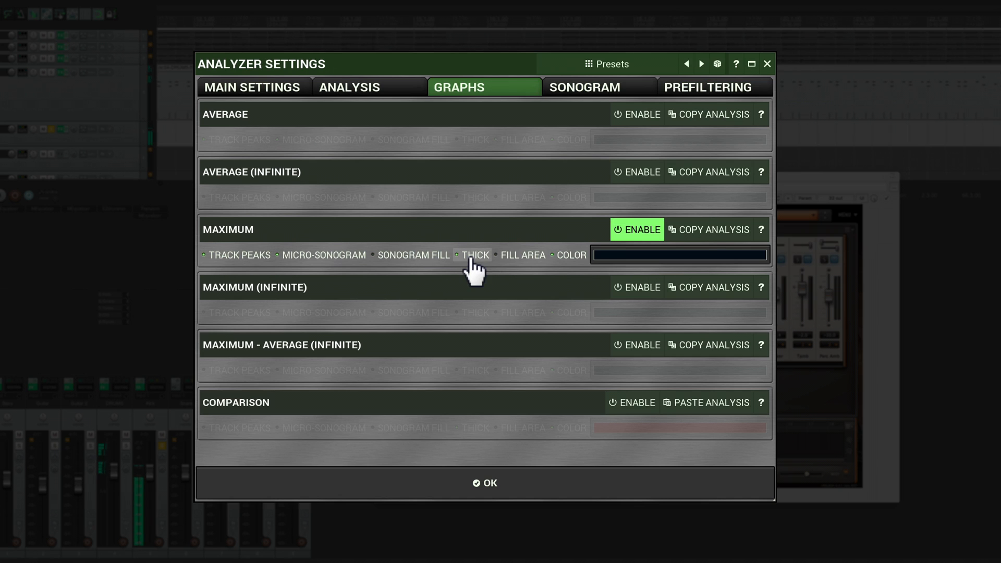
Step: Enable Fill Area for the Maximum graph and accept the analyzer settings
click(528, 257)
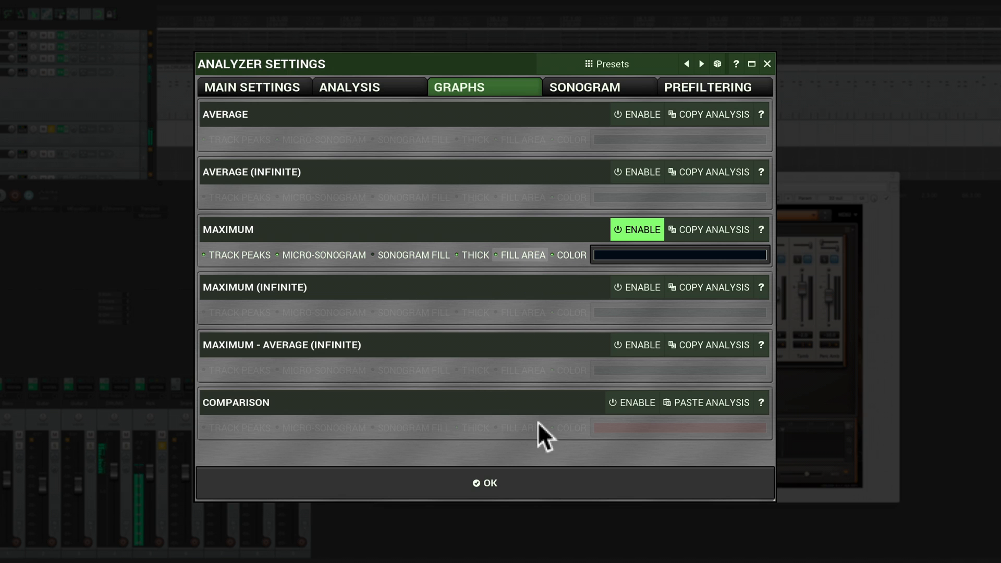
click(511, 492)
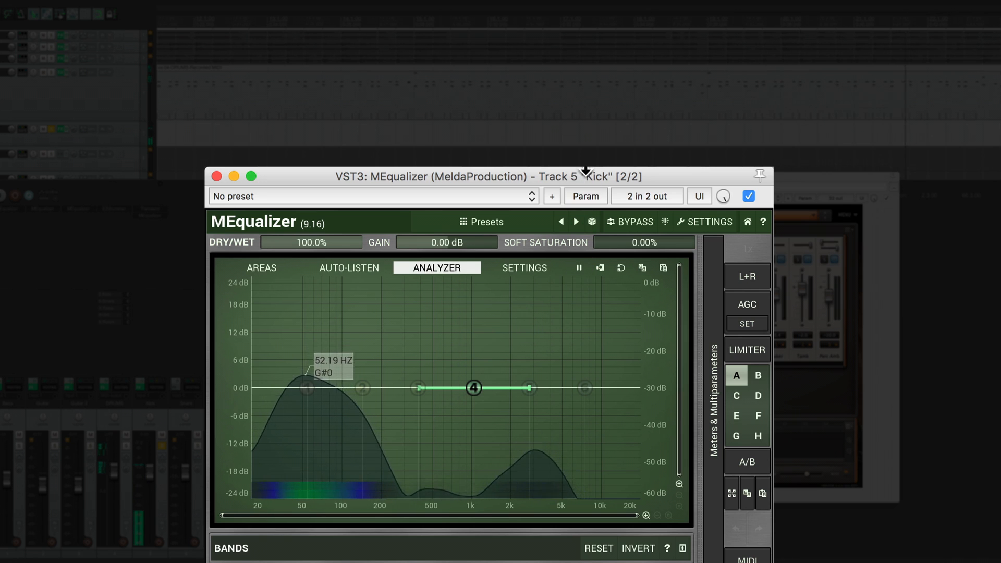
drag(586, 176, 575, 169)
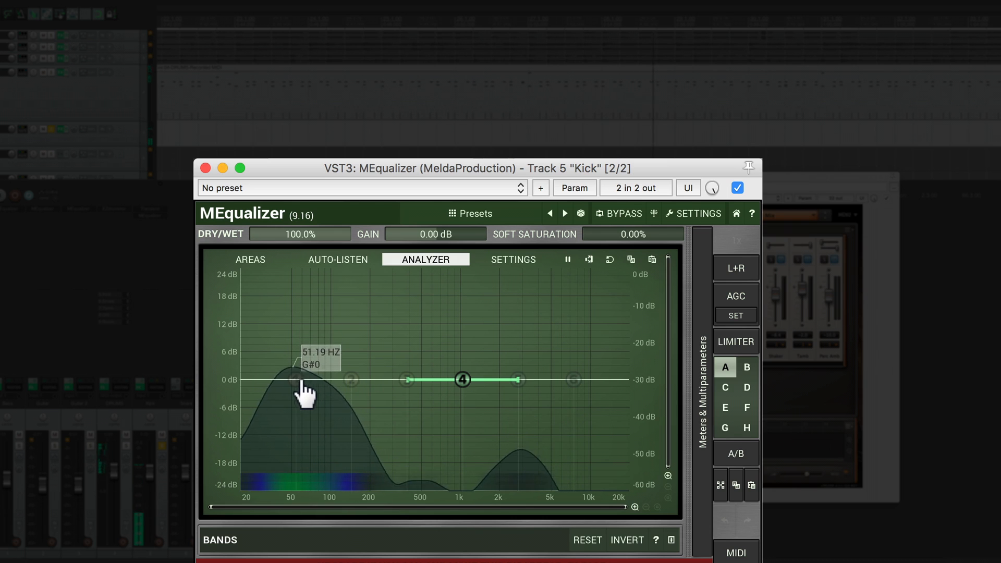
Step: Show the band list and enable band 2 as a 12 dB/oct high-pass at about 66 Hz with a Q of about 1.36
click(671, 540)
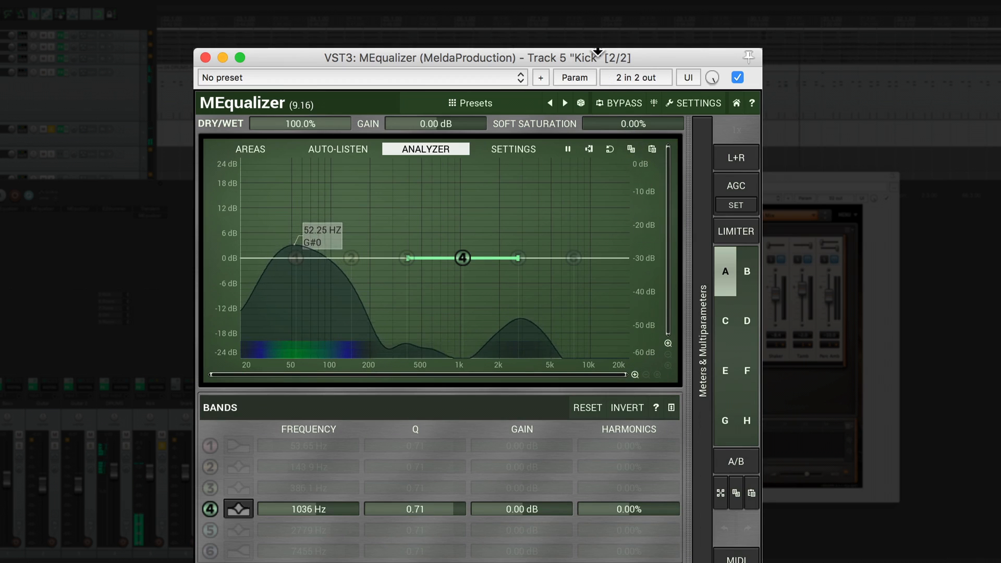
drag(601, 61, 643, 62)
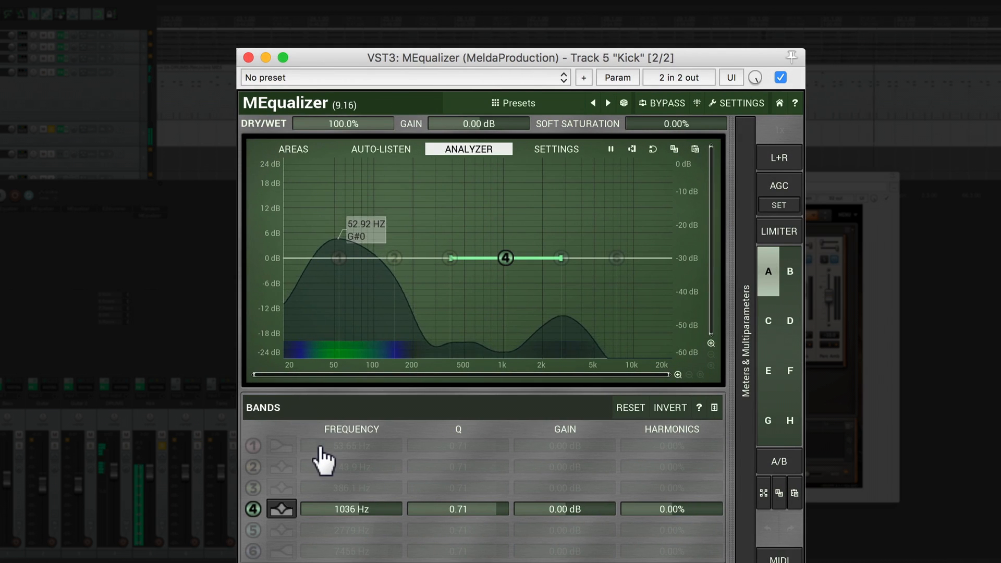
click(253, 467)
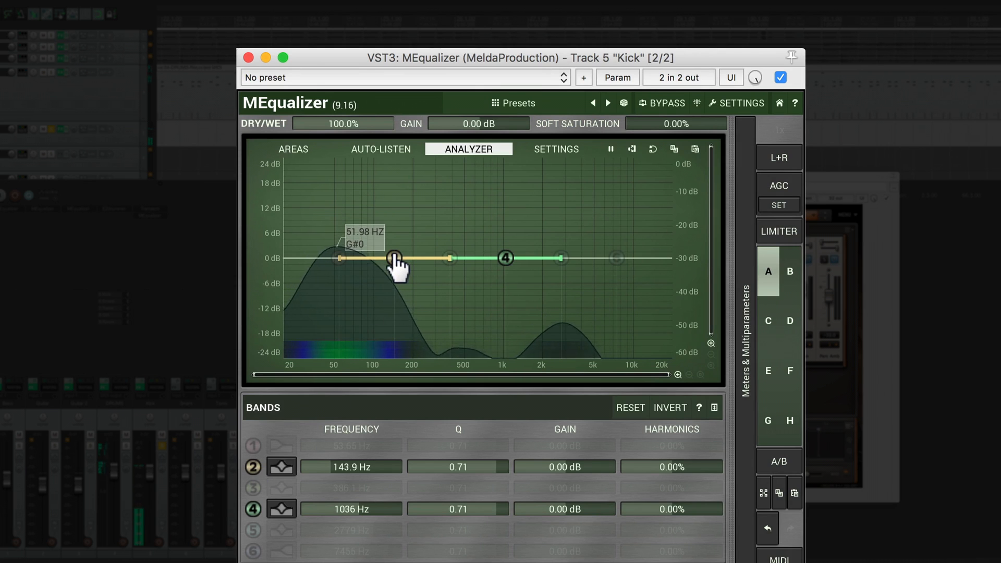
drag(395, 258, 366, 256)
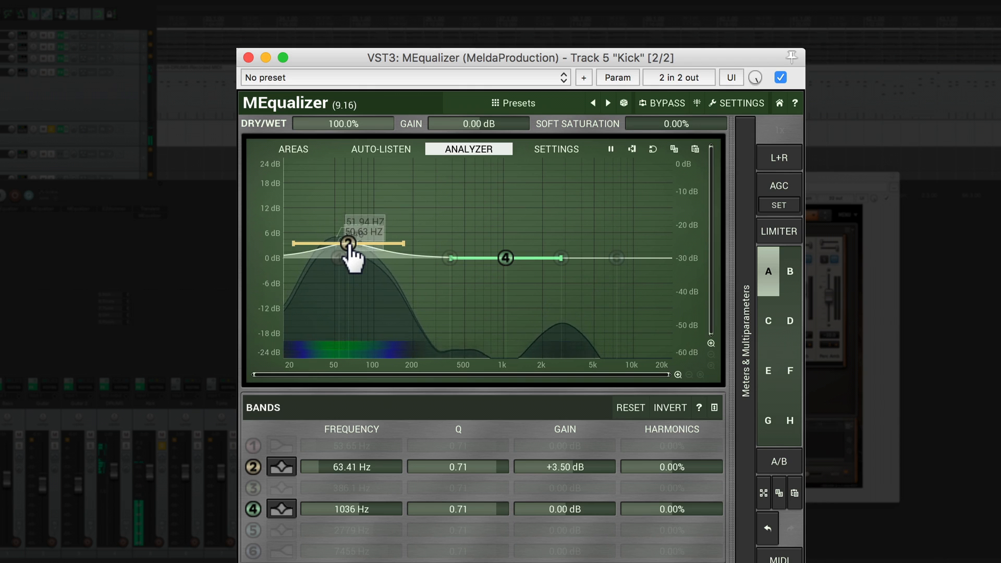
click(281, 469)
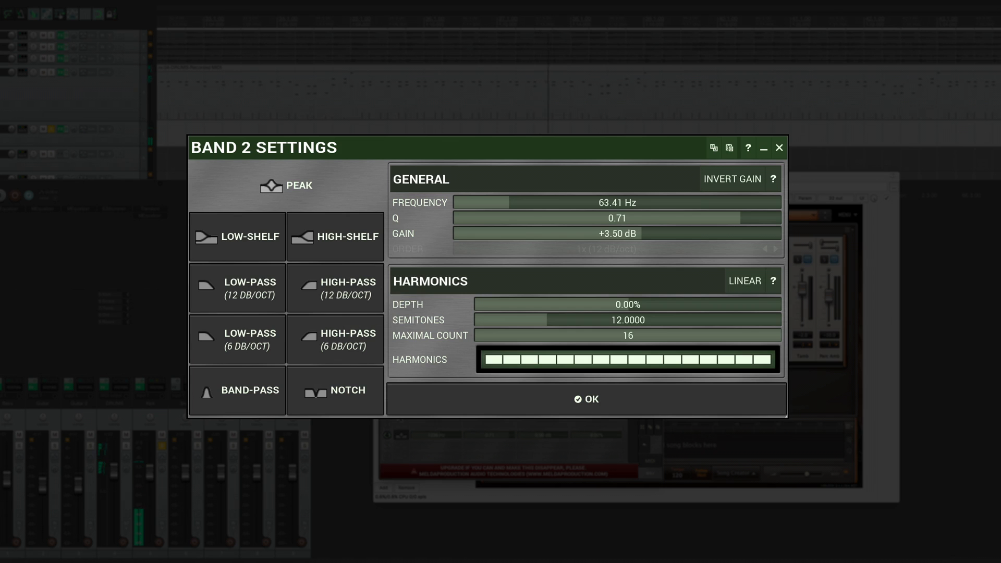
click(329, 293)
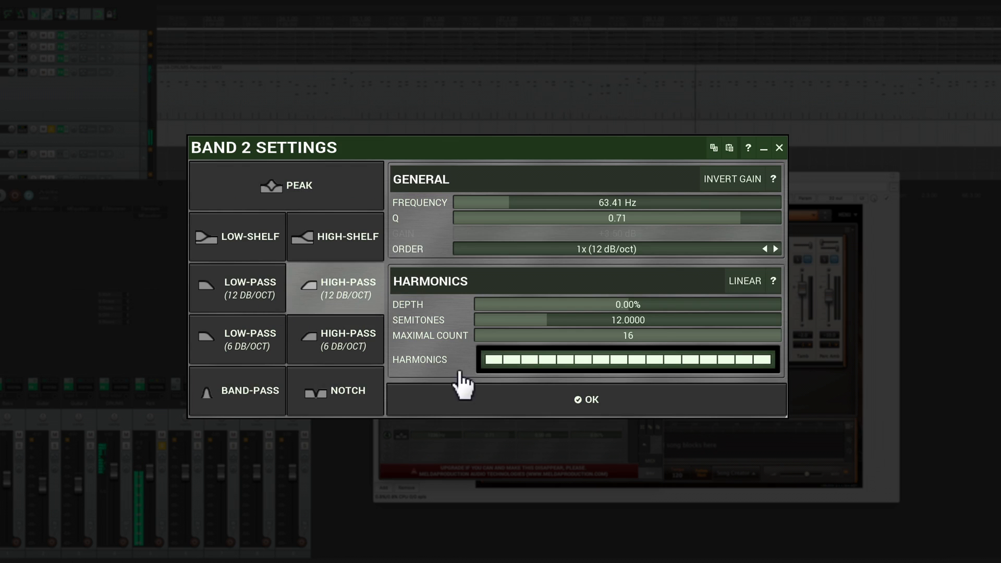
click(498, 401)
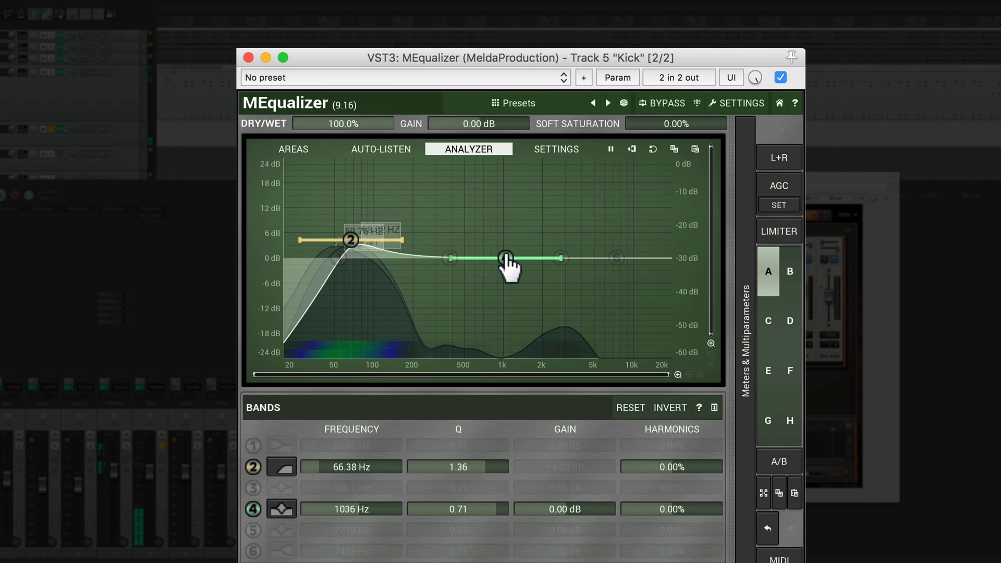
Step: Cut band 4 by about 7.8 dB near 2.9 kHz, and compare the Kick with its effects bypassed and active
drag(505, 257, 571, 278)
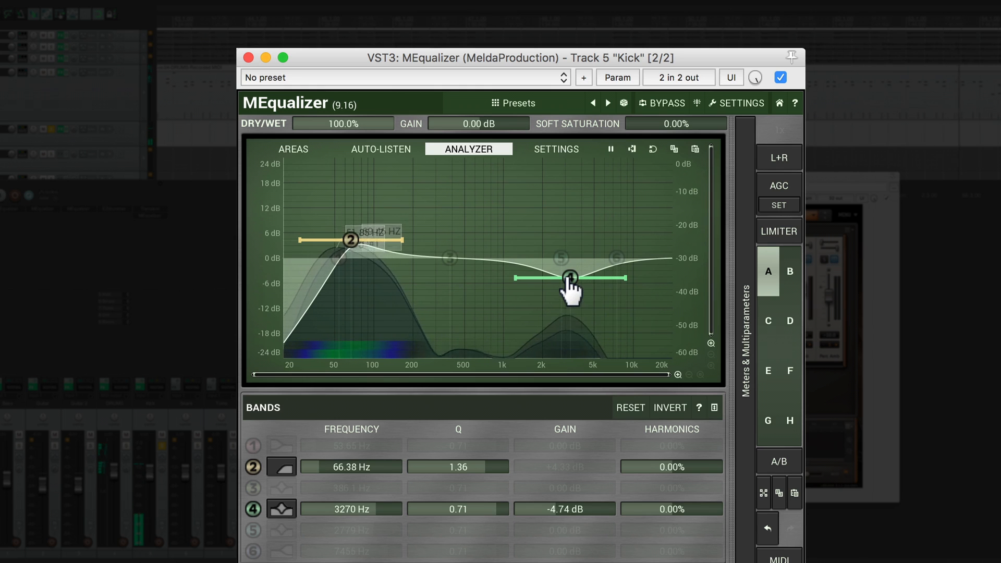
drag(571, 277, 569, 302)
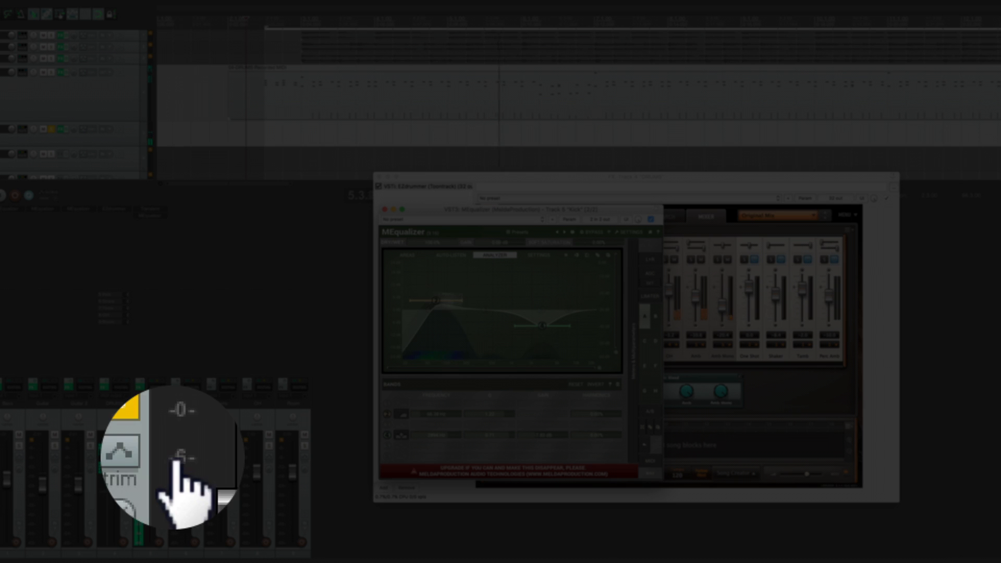
click(144, 384)
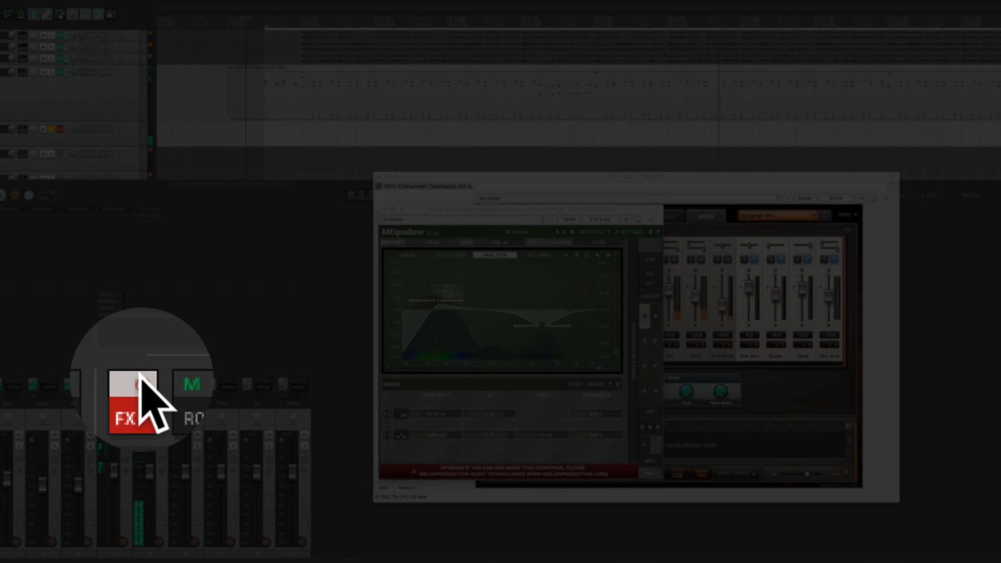
click(141, 375)
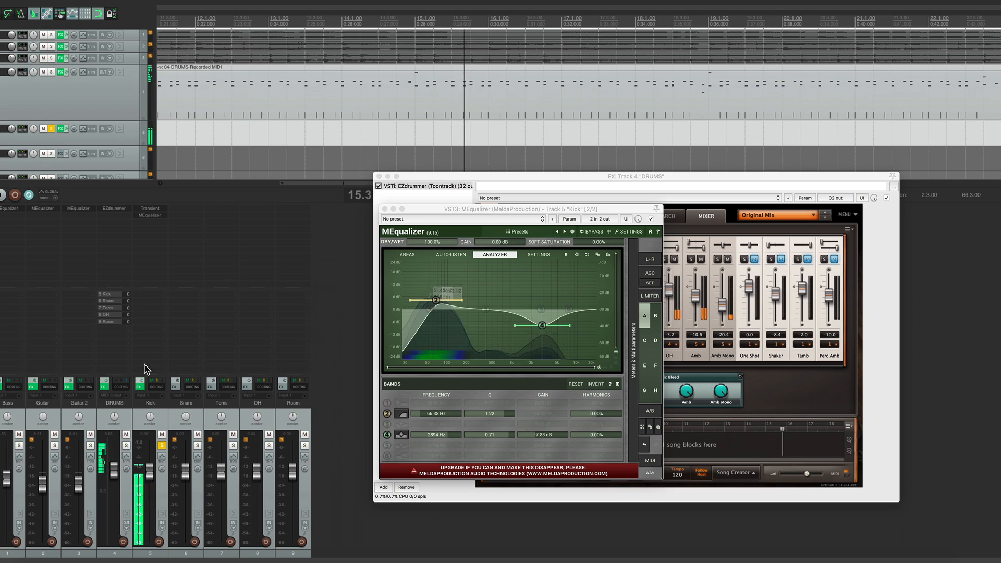
Step: Close the MEqualizer and EZdrummer windows, and switch the solo from the Kick track to the Snare track
click(386, 209)
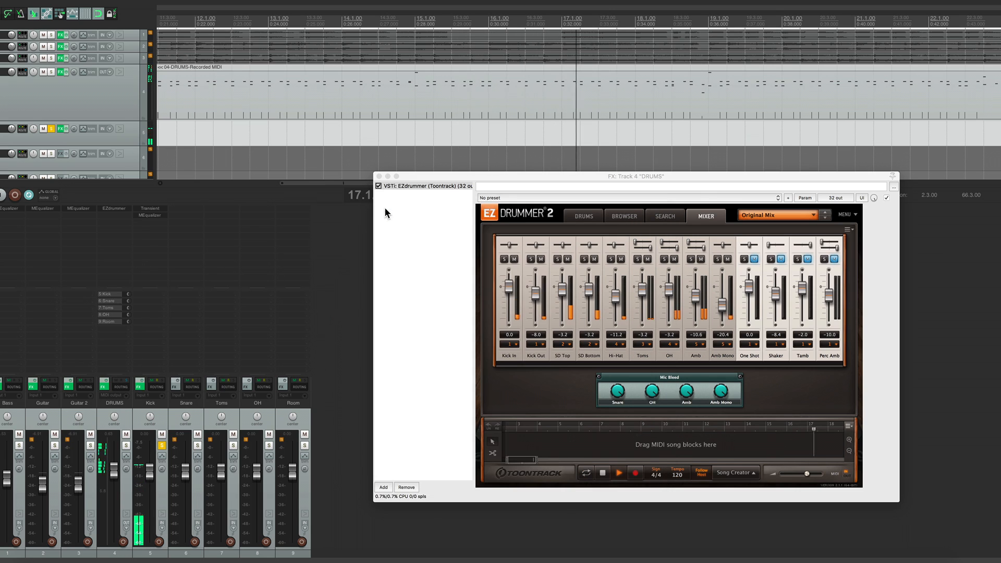
click(379, 176)
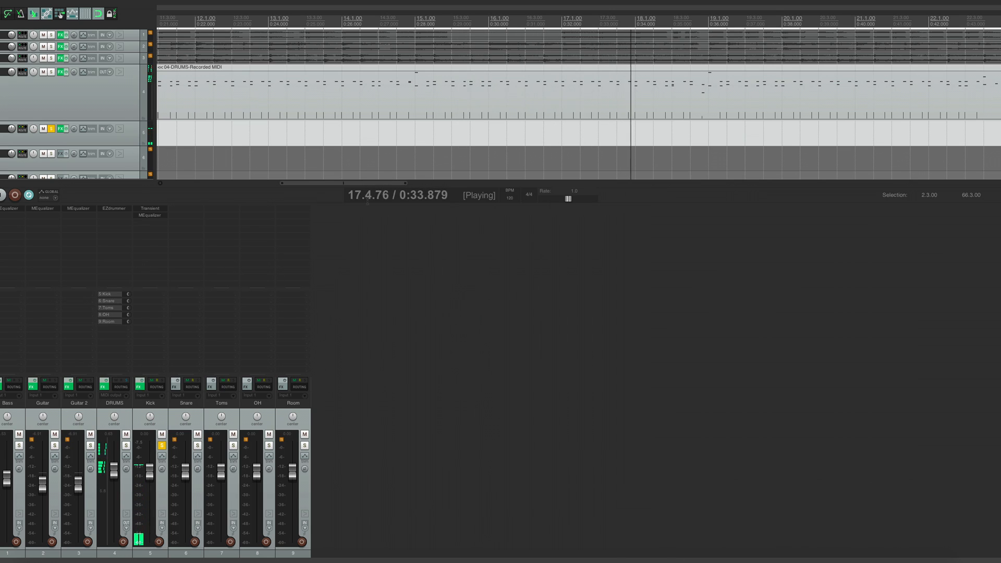
click(161, 446)
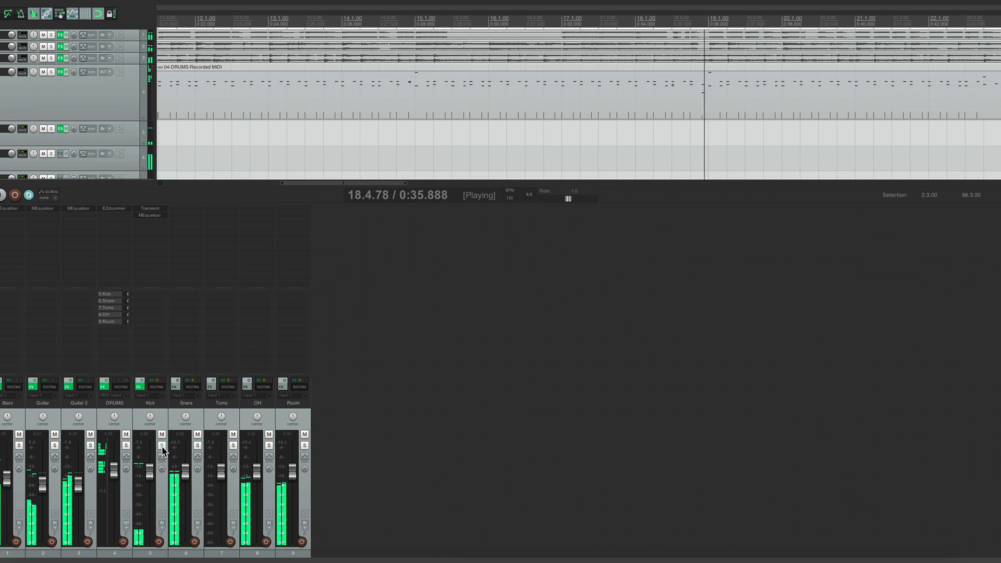
click(194, 445)
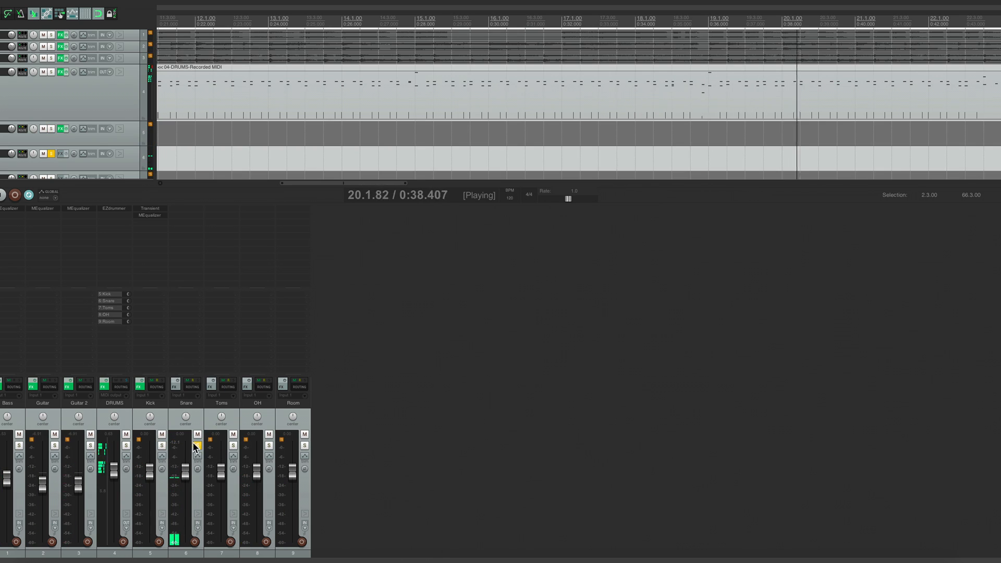
Step: Insert the VST3 MEqualizer and the AU AudioAssault Transient from the recently used effects on the Snare track
double_click(194, 214)
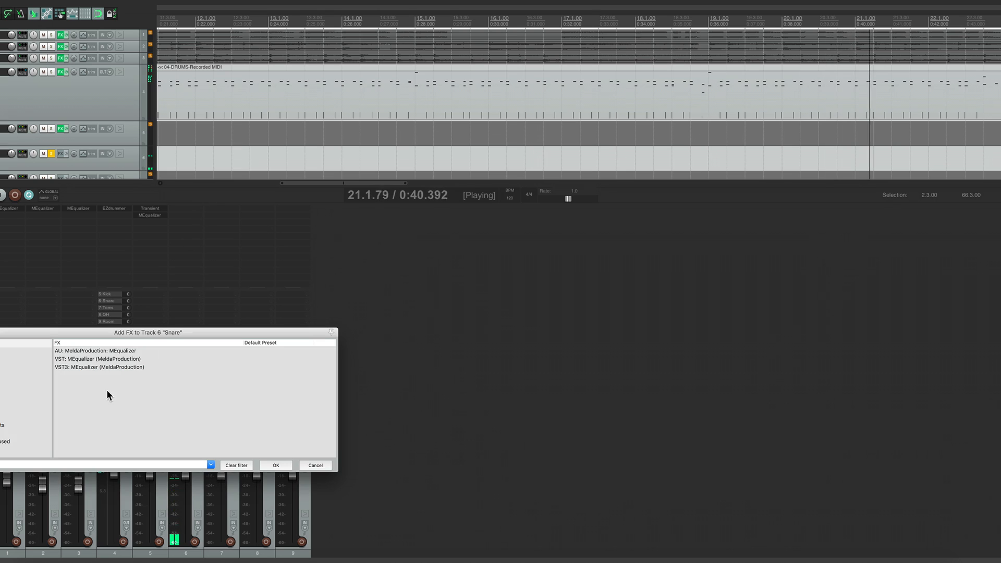
click(7, 441)
click(236, 466)
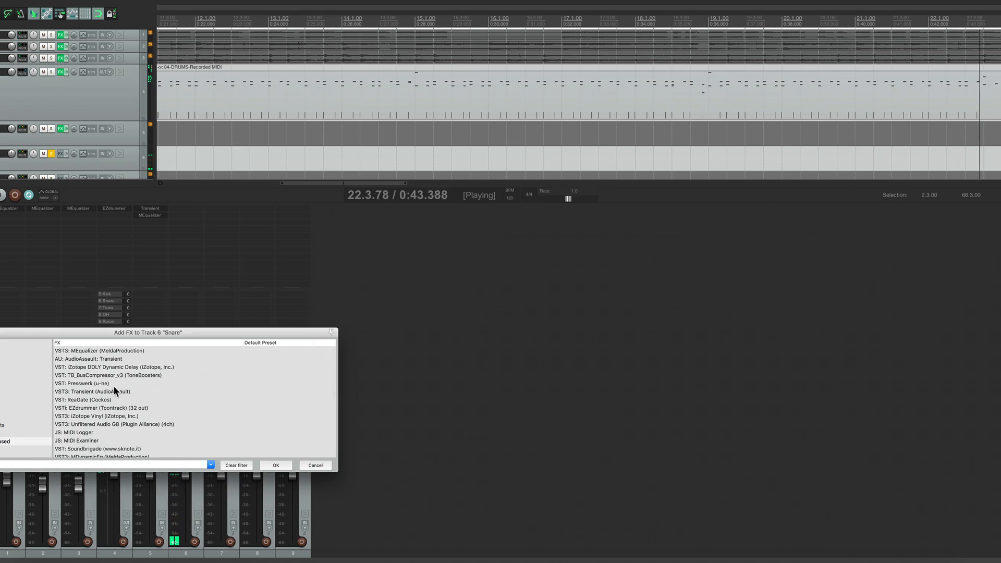
click(114, 359)
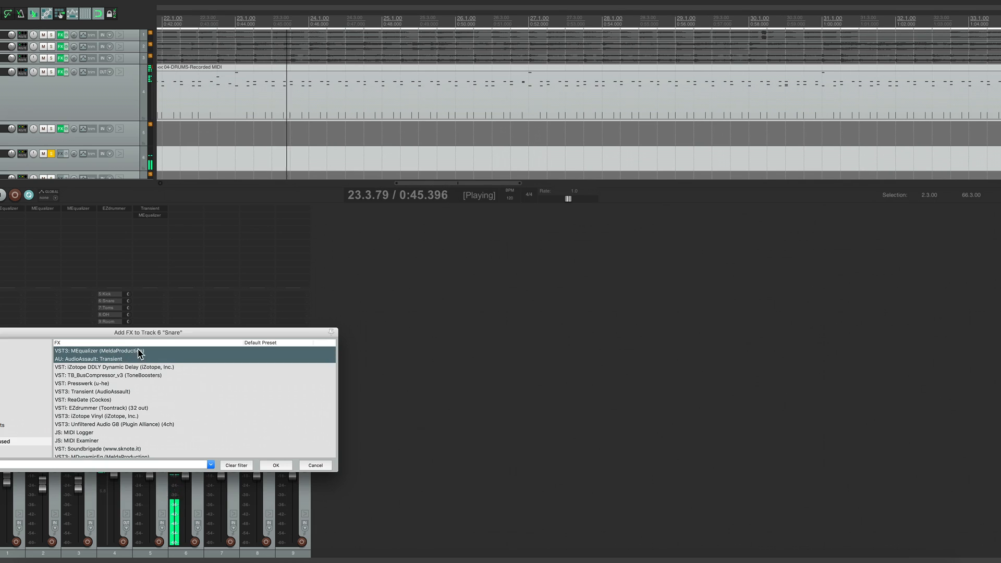
click(281, 465)
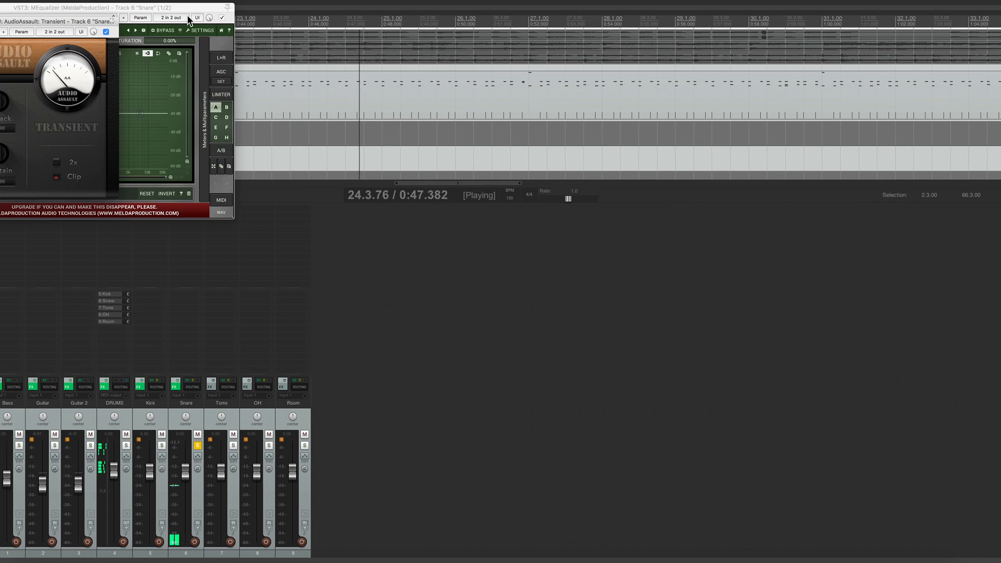
Step: Place Transient before MEqualizer in the Snare track's effects chain and lower Transient's Sustain
drag(181, 9, 595, 263)
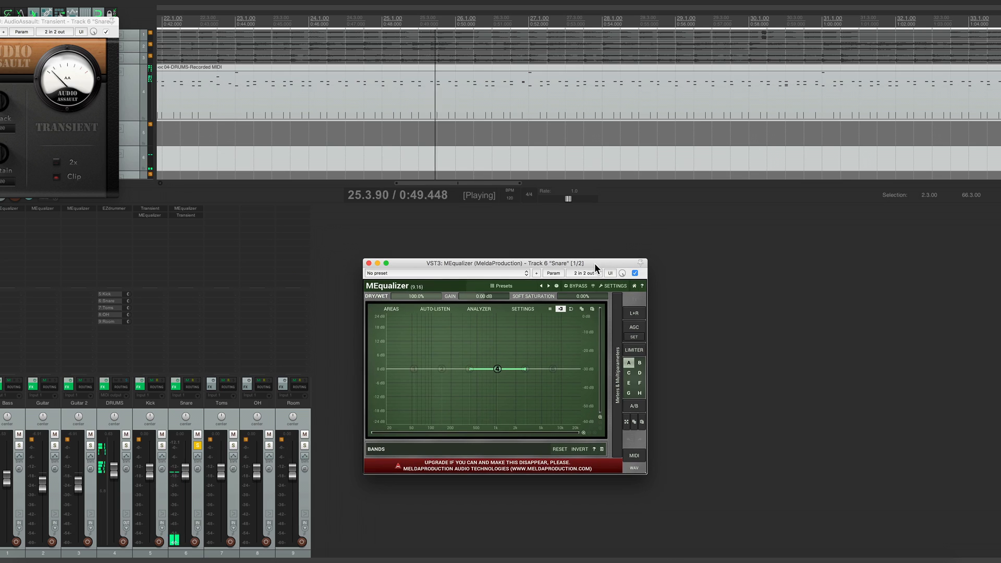
drag(29, 21, 449, 248)
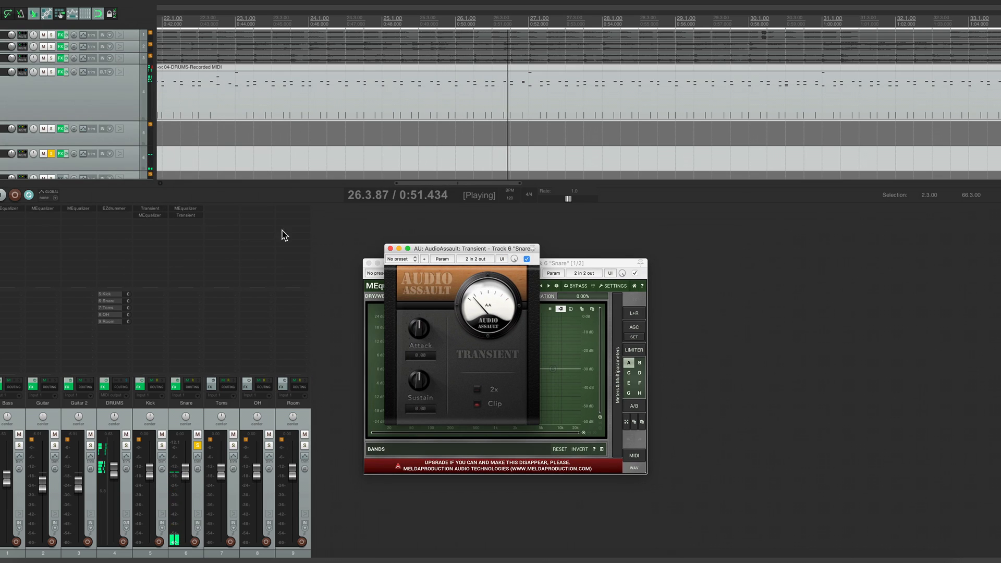
drag(191, 215, 188, 206)
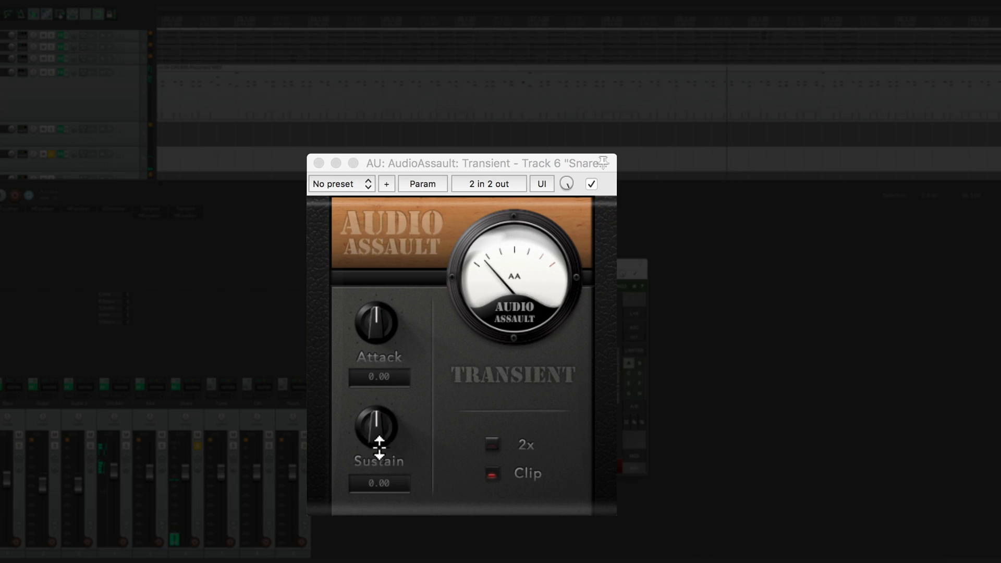
mouse_move(374, 446)
mouse_down()
mouse_move(380, 506)
mouse_move(369, 439)
mouse_move(371, 464)
mouse_move(373, 439)
mouse_move(374, 451)
mouse_up()
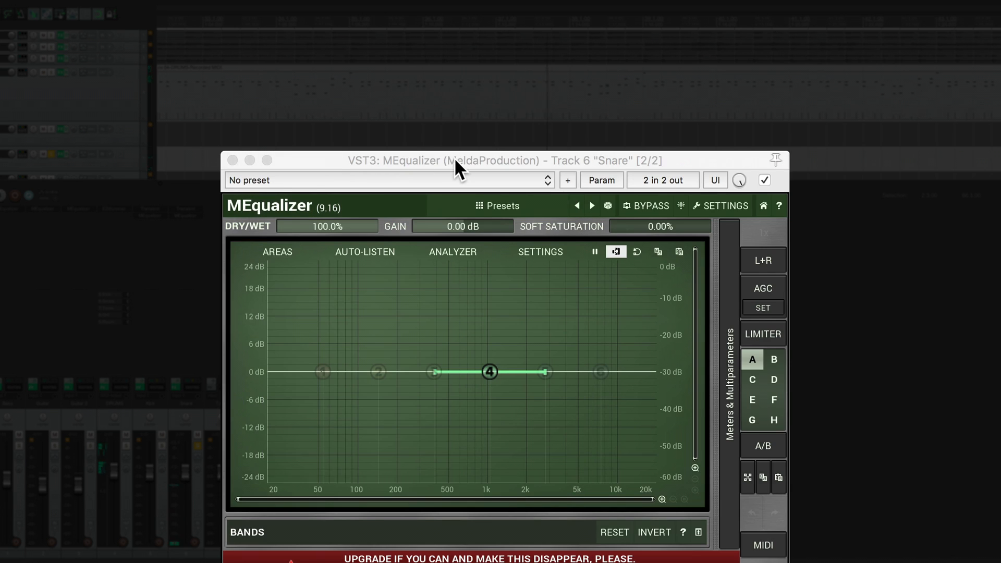
Step: Audition the snare microphones in EZdrummer's mixer by silencing SD Bottom and SD Top in turn
drag(455, 157, 538, 151)
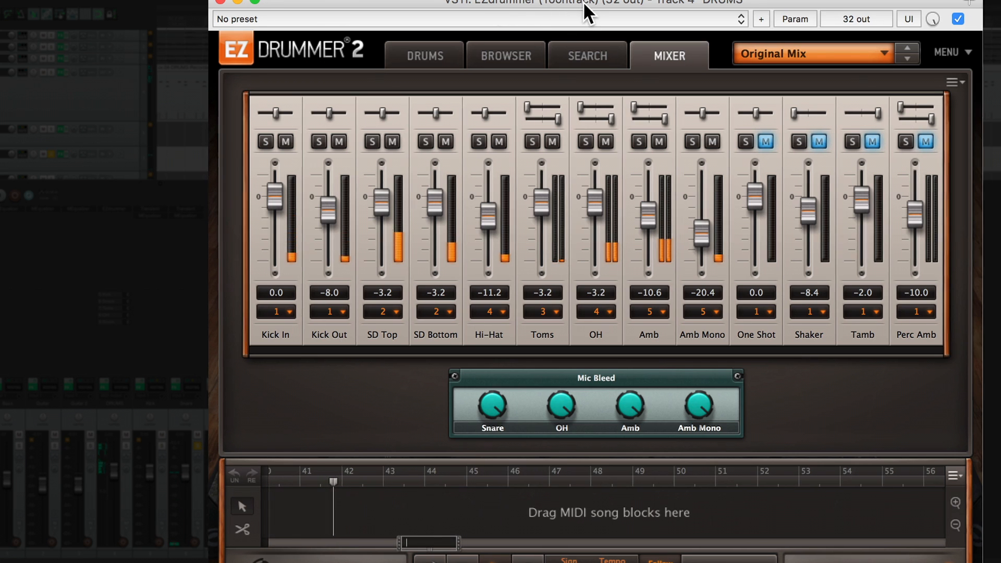
drag(582, 1, 637, 1)
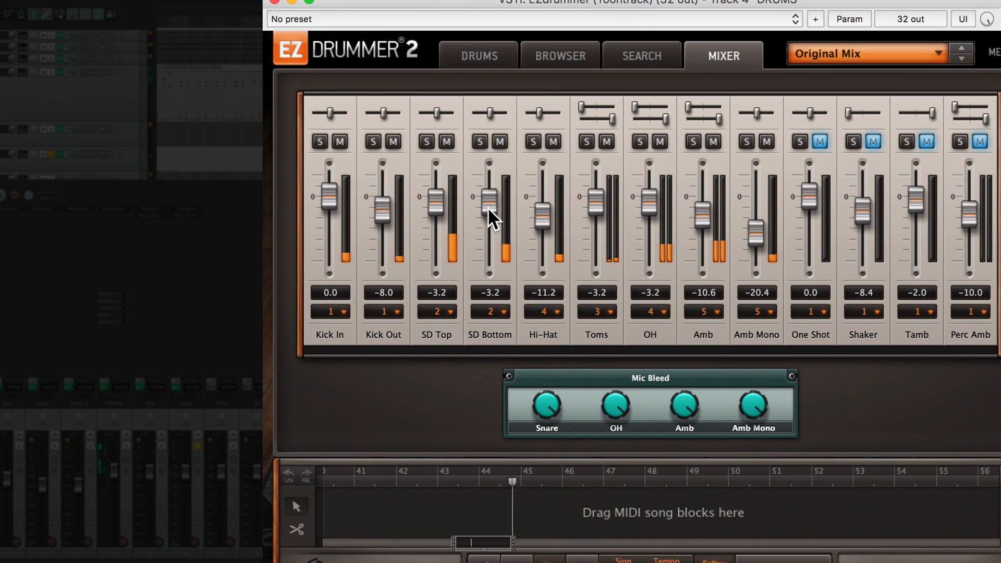
drag(487, 207, 491, 296)
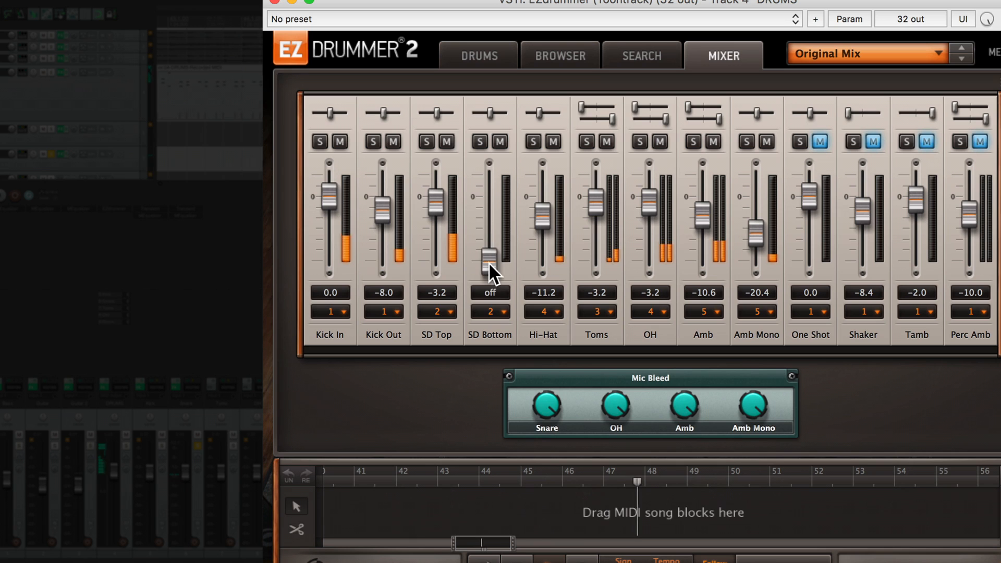
drag(489, 262, 445, 358)
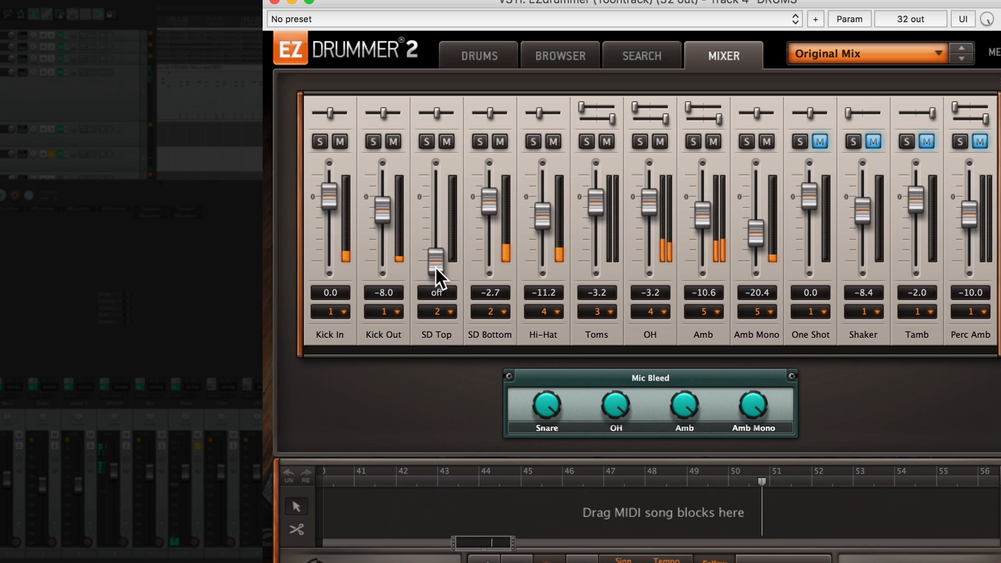
Step: Set SD Top to -4.2 and SD Bottom to -7.5 in EZdrummer's mixer, and return to the Snare's MEqualizer
drag(434, 266, 430, 204)
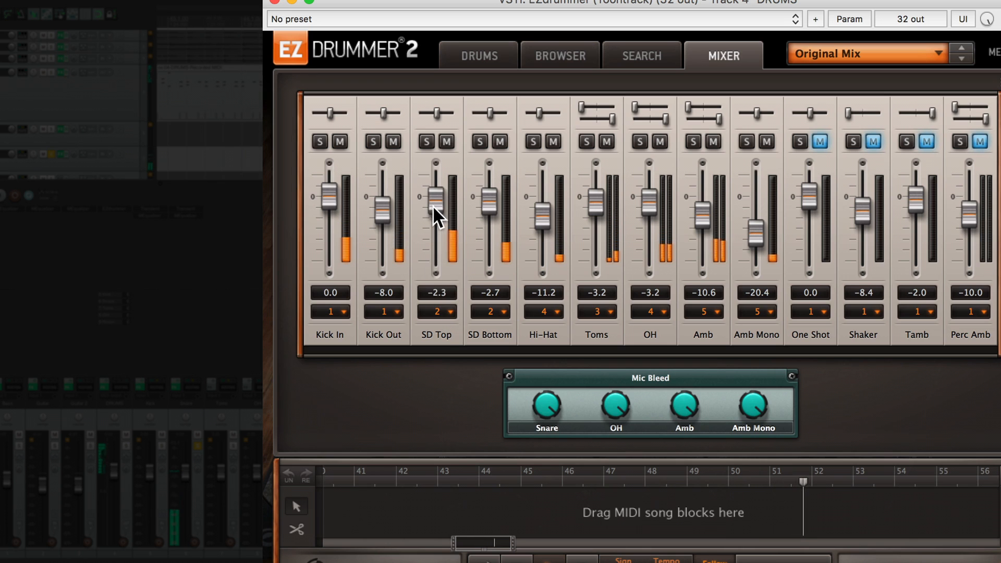
drag(489, 208, 487, 215)
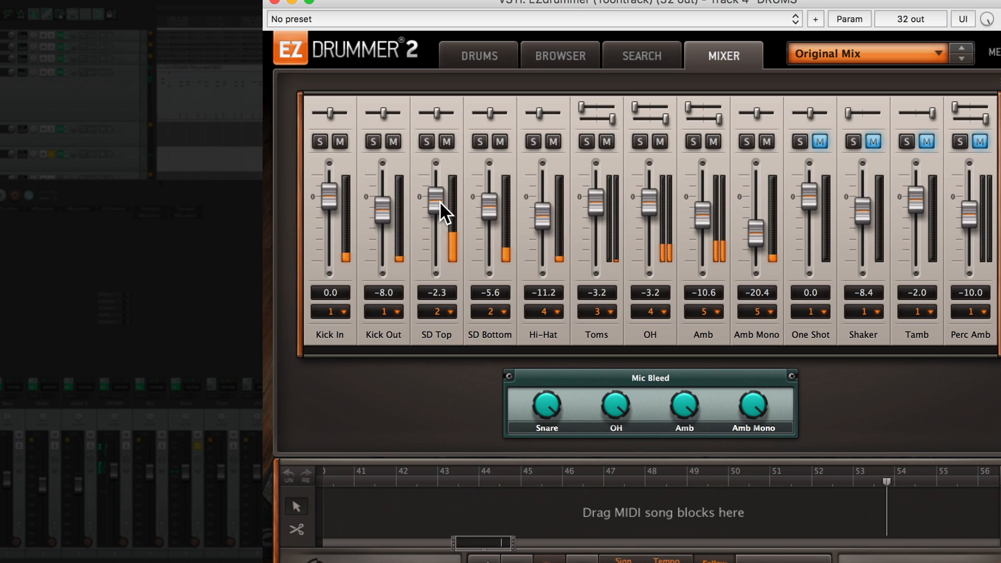
drag(439, 202, 490, 209)
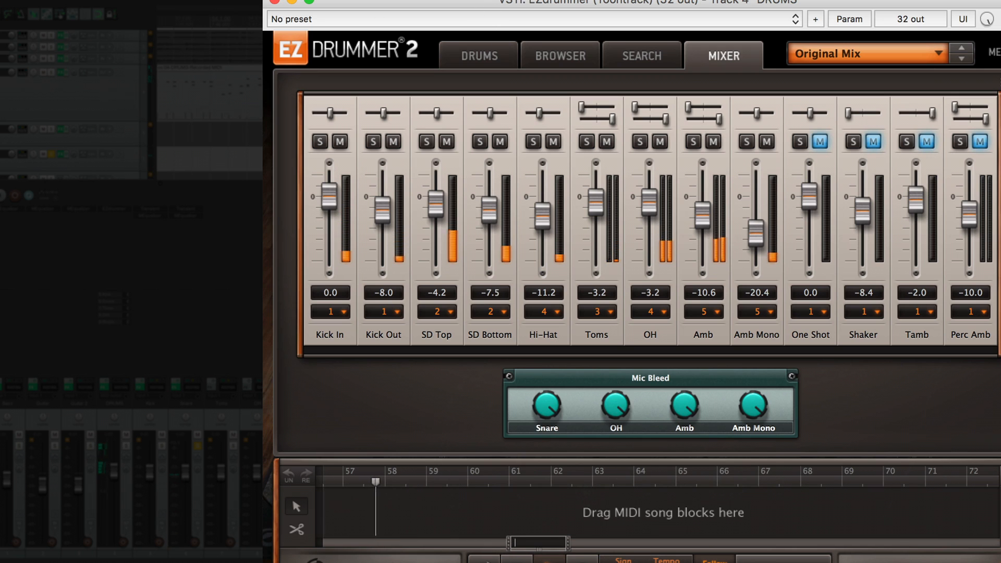
click(273, 2)
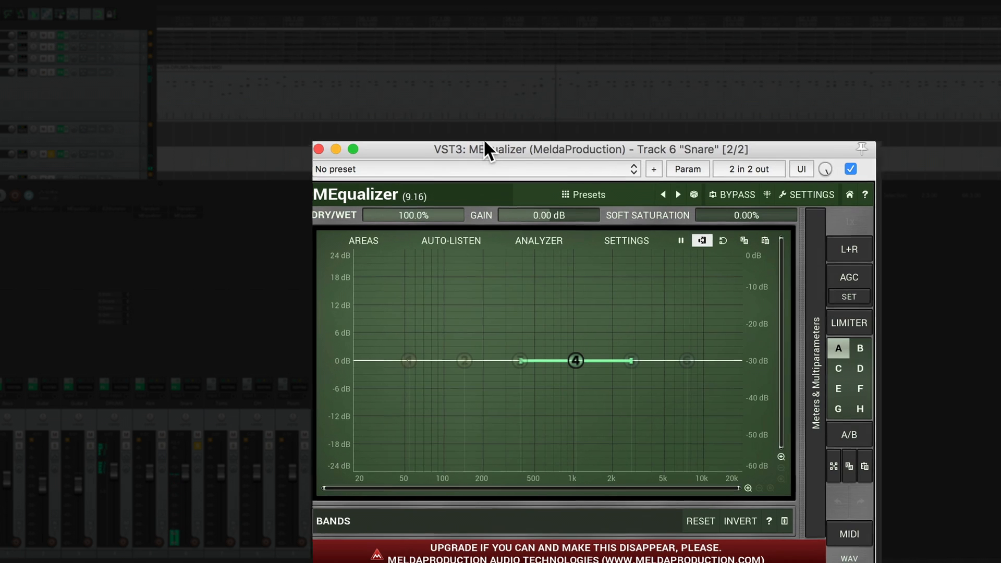
drag(483, 148, 529, 154)
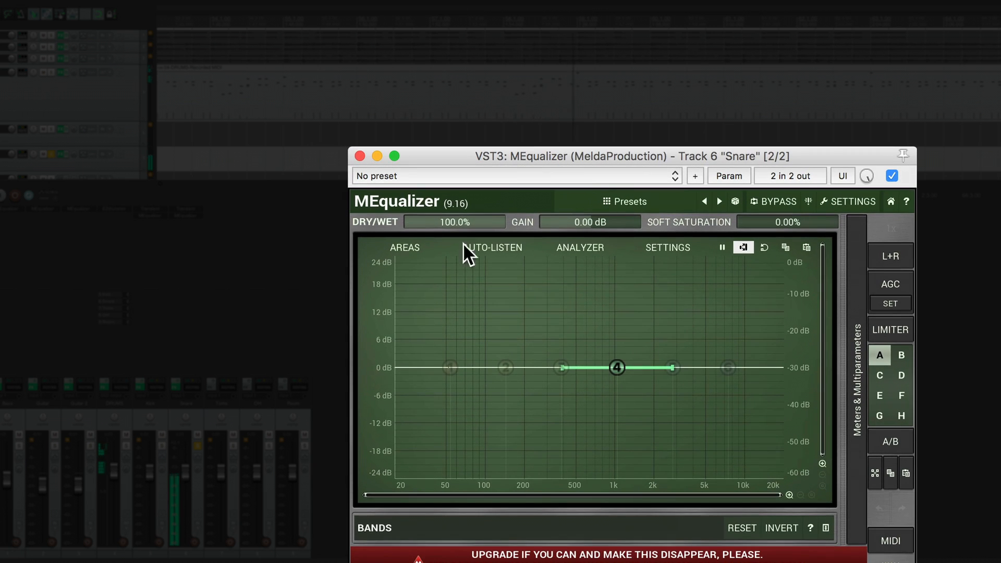
Step: Enable MEqualizer's analyzer, turn off its Normalize option, and show the Maximum graph in place of the Average graph
click(571, 249)
click(743, 245)
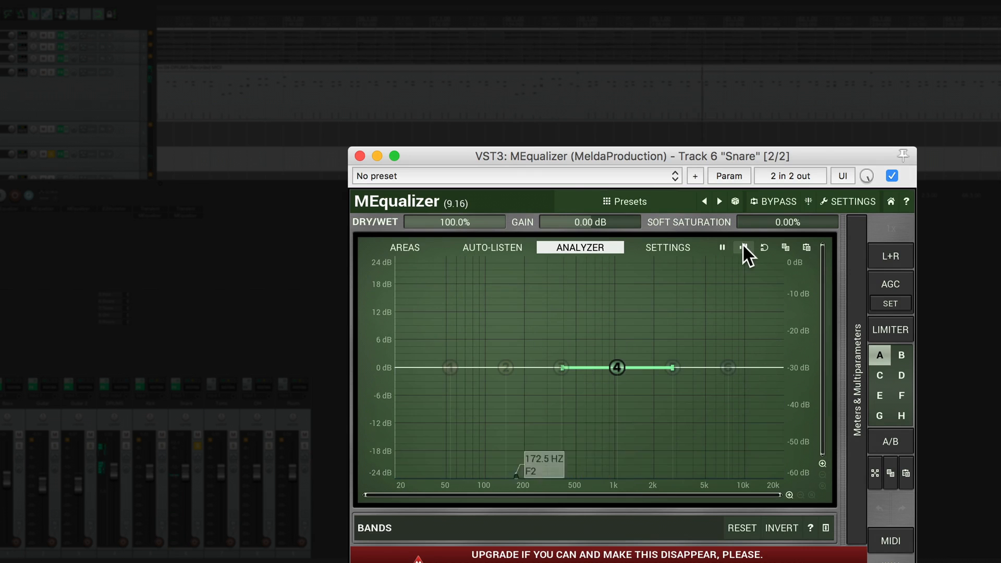
click(660, 247)
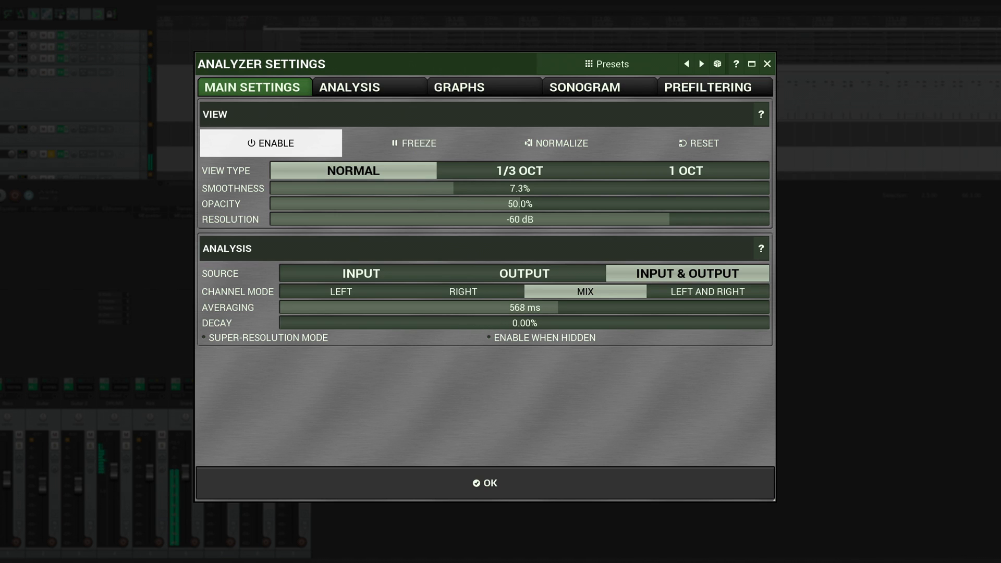
click(474, 87)
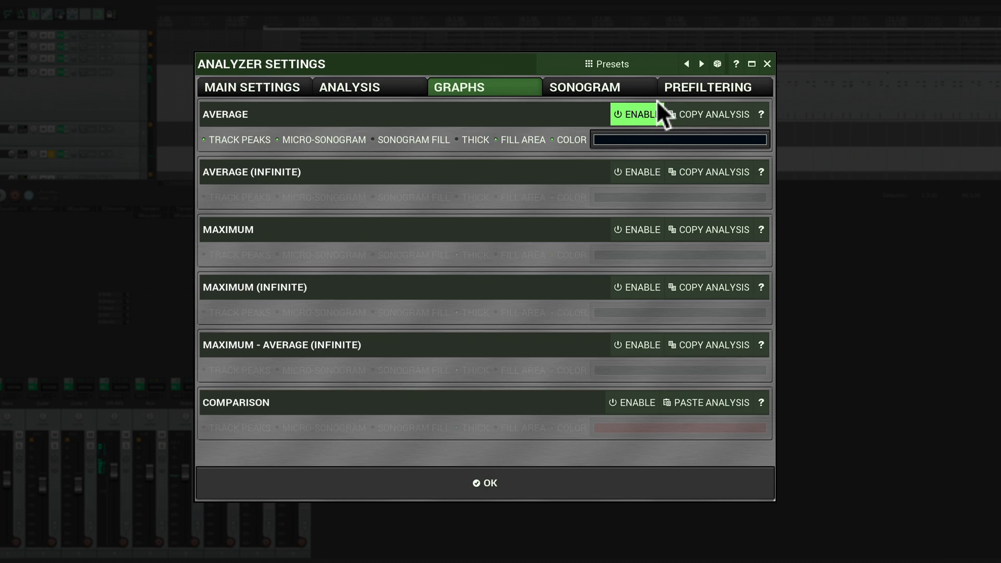
click(646, 113)
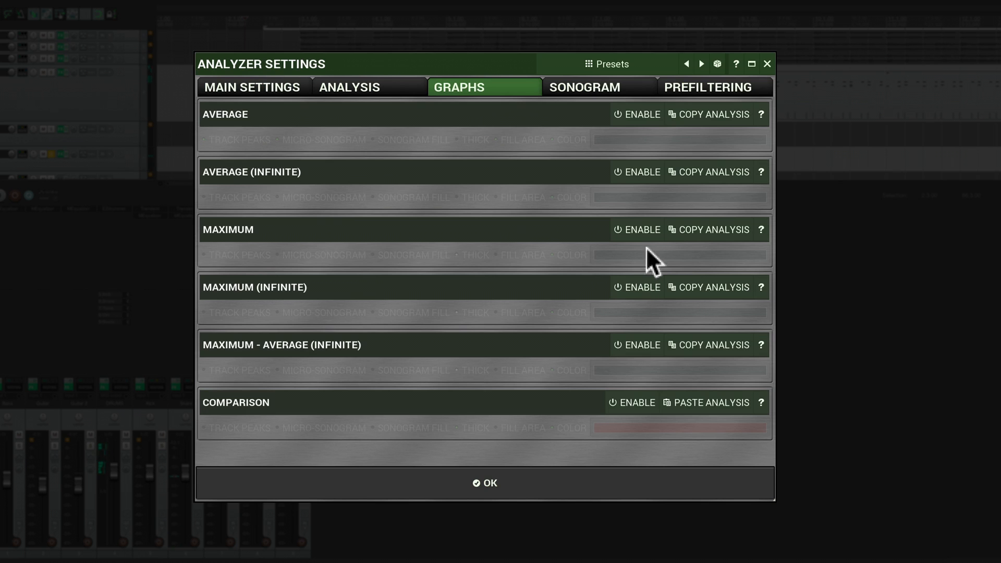
click(652, 232)
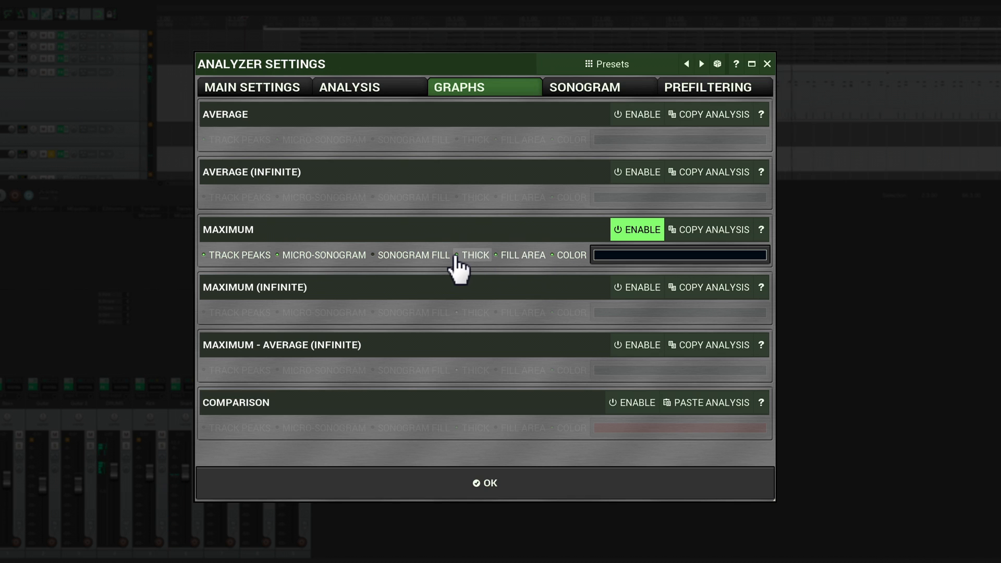
click(511, 481)
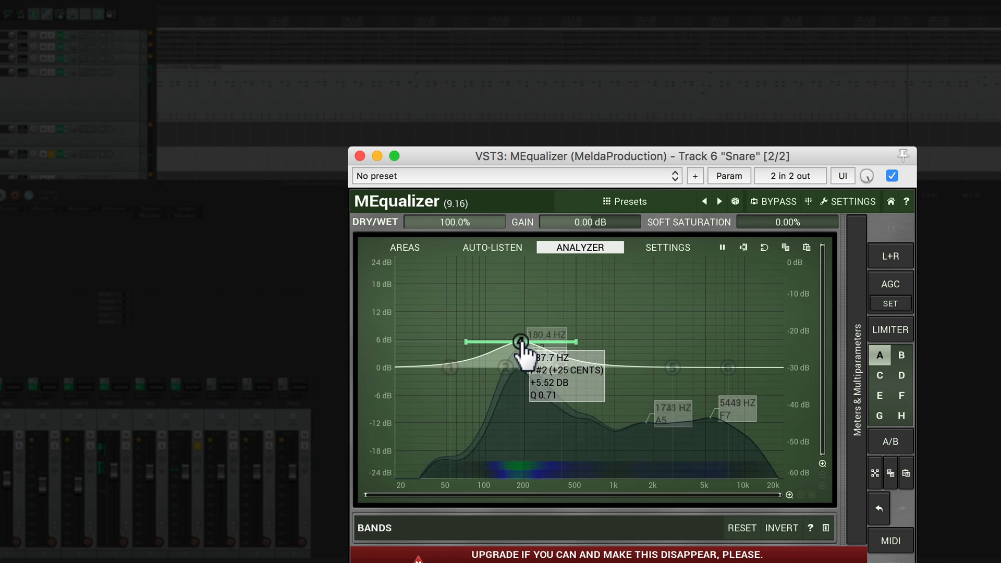
Step: Boost band 4 about 2.9 dB near 200 Hz, and make band 6 a Peak boosting about 2.7 dB at 5934 Hz
drag(521, 343, 524, 355)
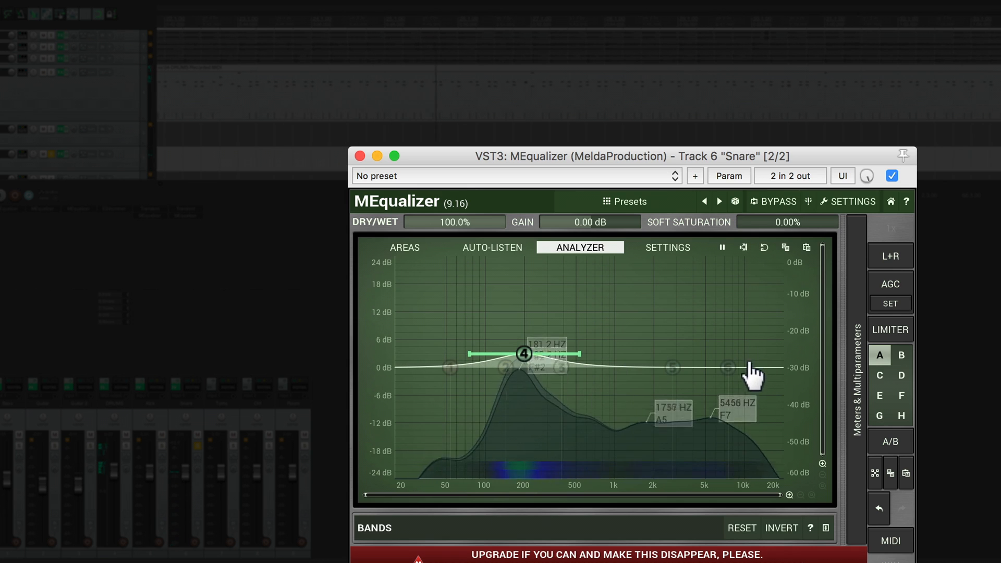
drag(727, 366, 720, 356)
double_click(713, 357)
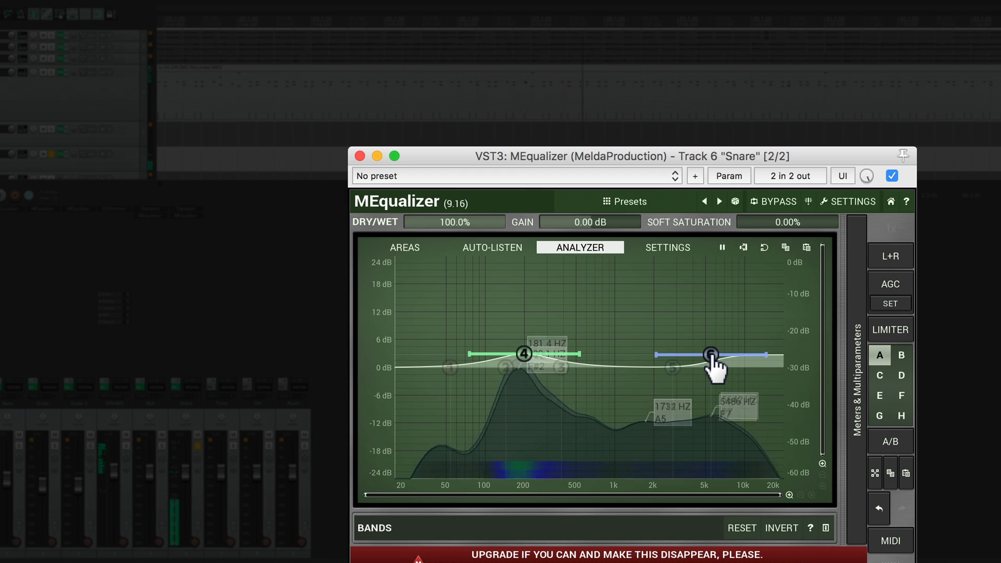
right_click(711, 357)
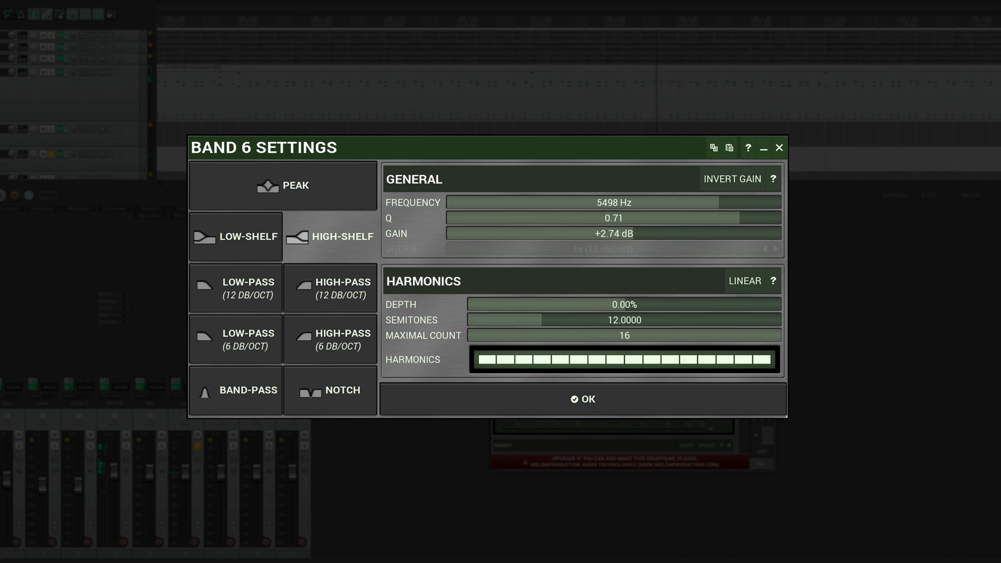
click(289, 202)
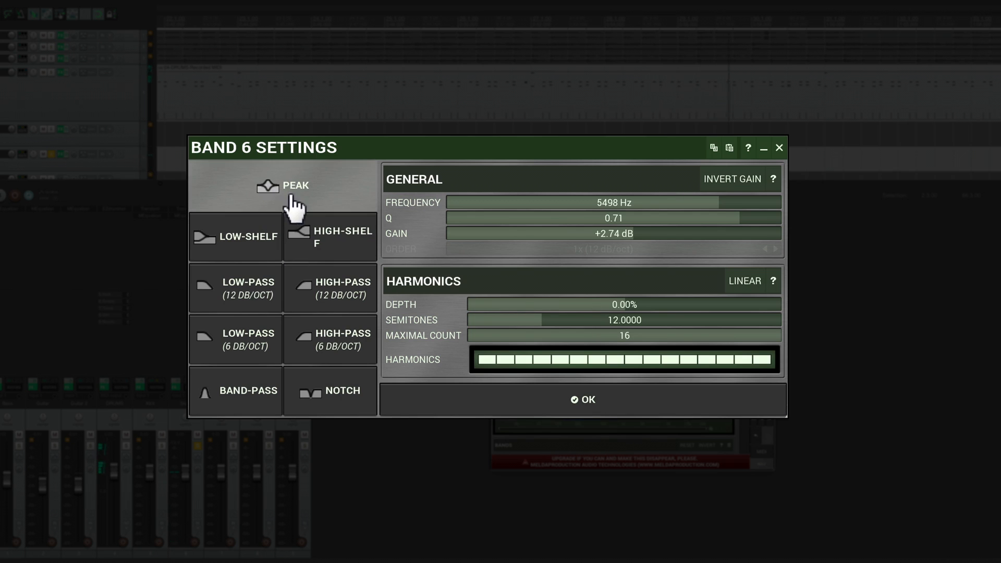
click(582, 401)
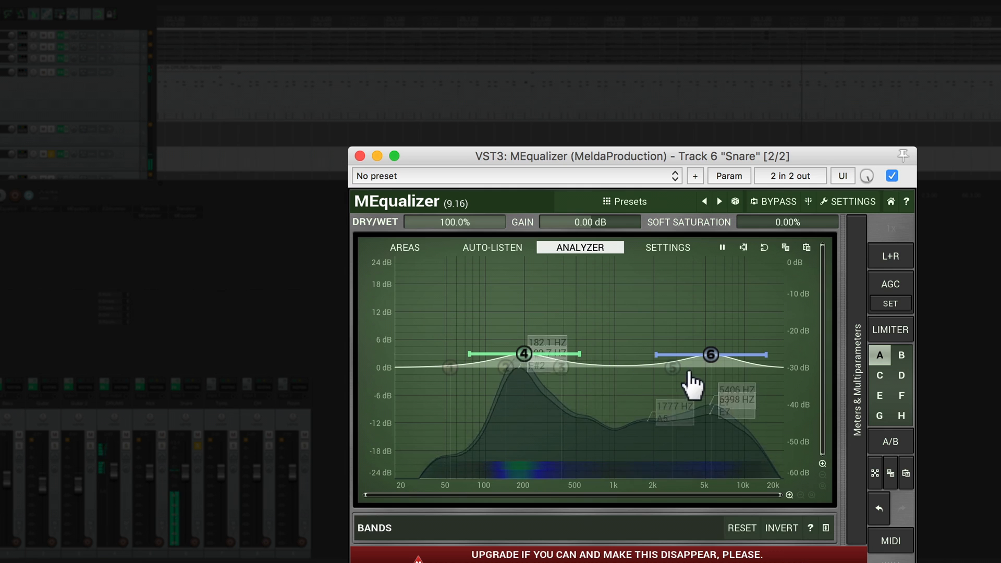
mouse_move(714, 353)
mouse_down()
mouse_move(718, 346)
mouse_move(717, 358)
mouse_up()
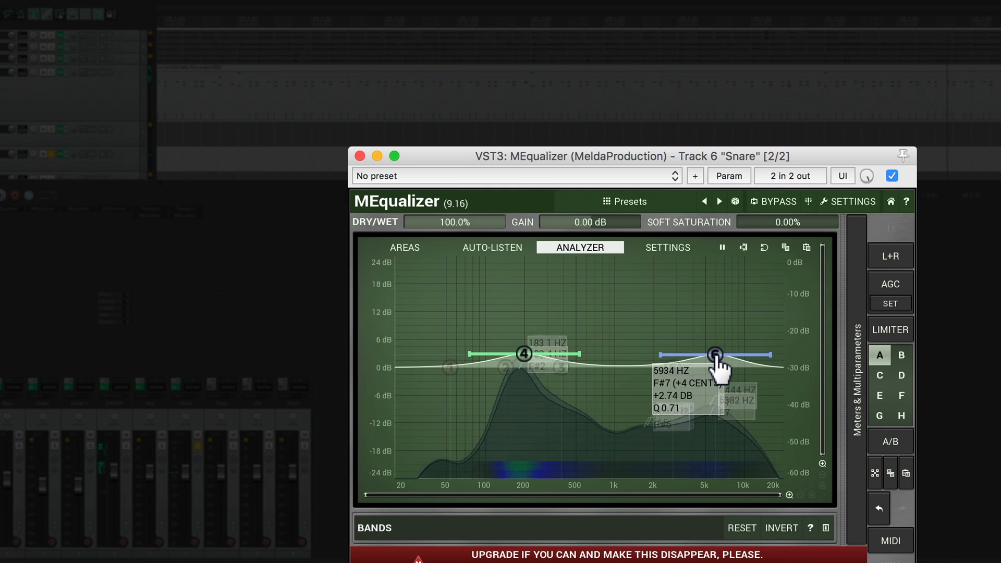
Step: Enable band 5 in the Snare's MEqualizer as a narrow boost with Q 3.40, about 10.7 dB at 766 Hz
click(359, 156)
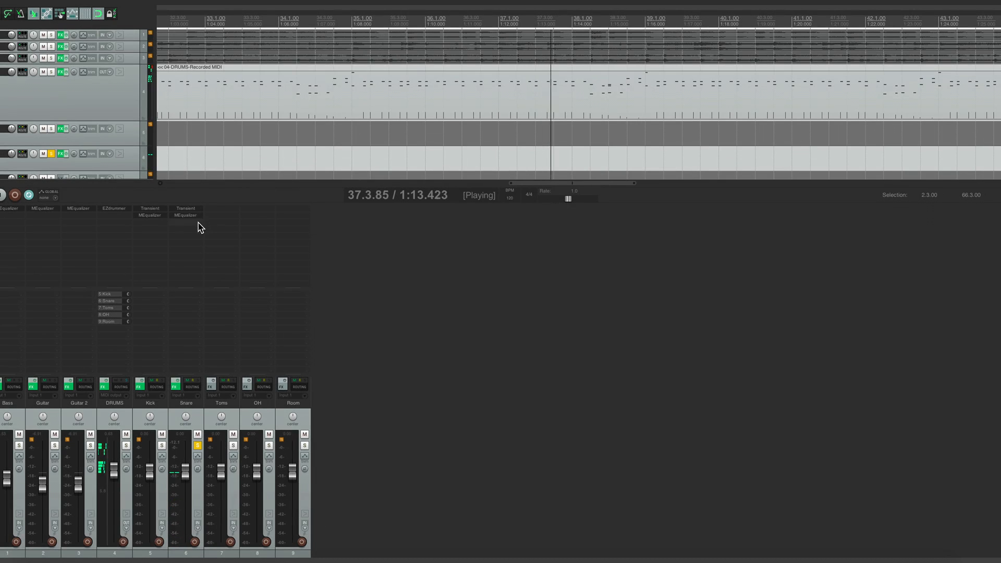
click(195, 217)
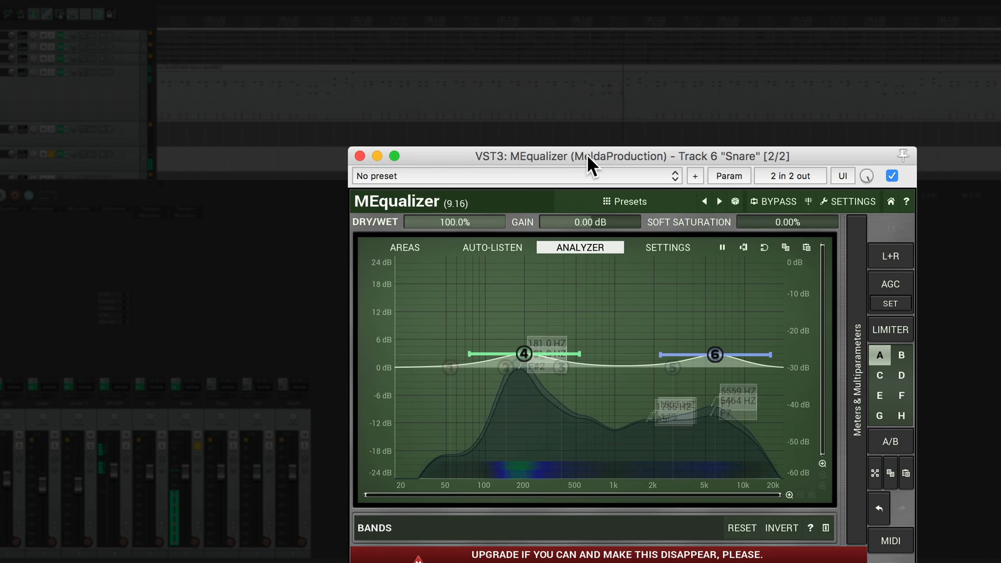
drag(587, 154, 616, 162)
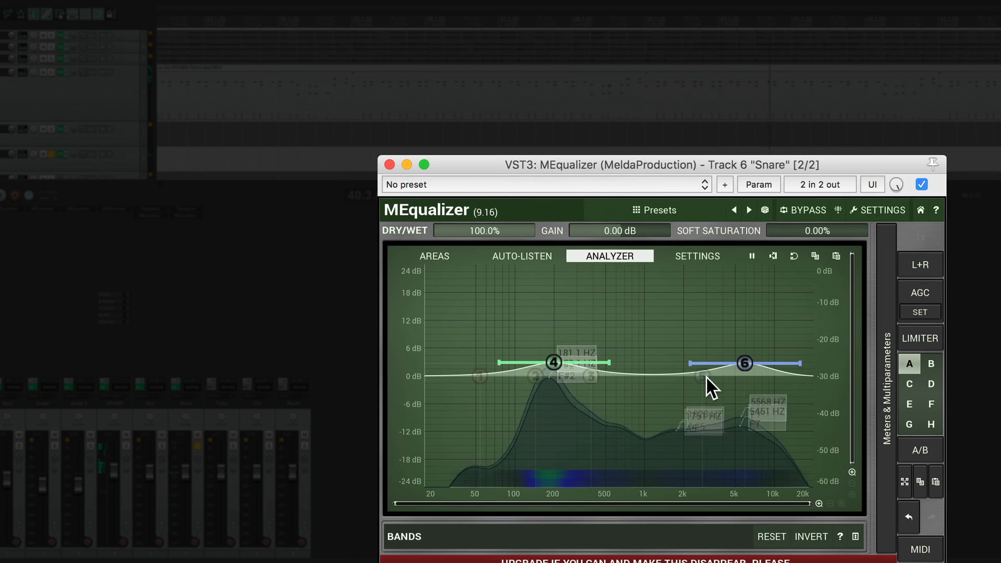
click(640, 346)
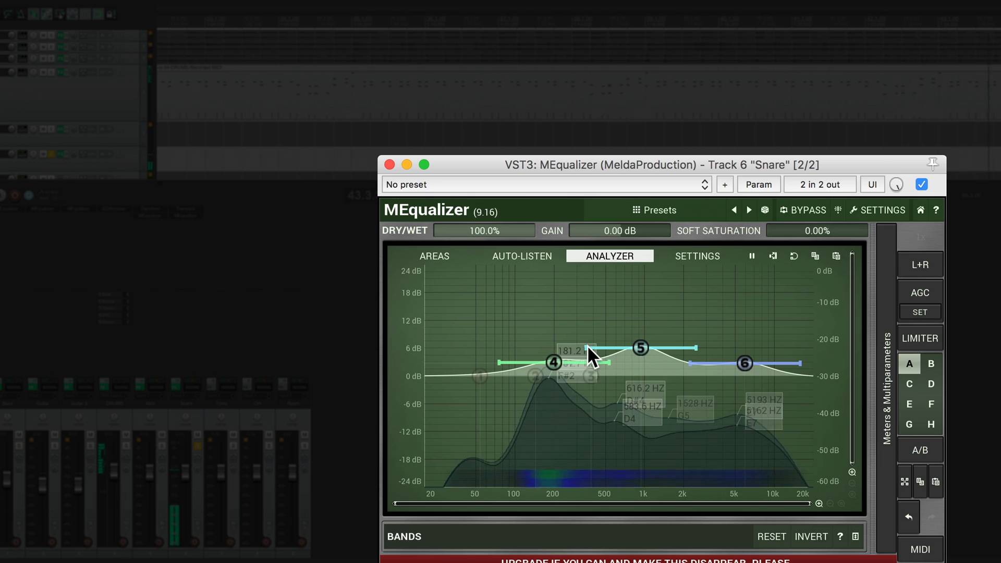
drag(588, 347, 629, 347)
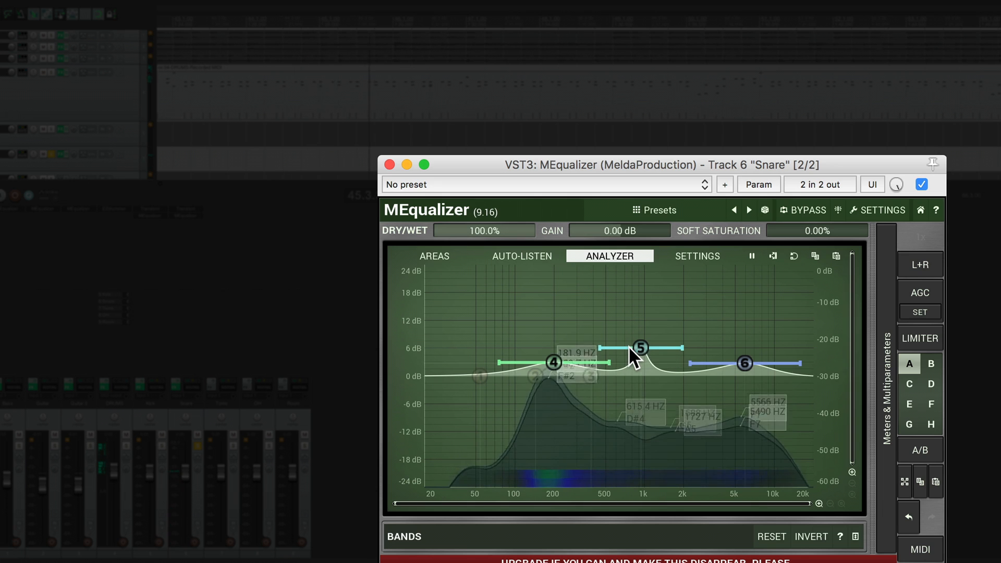
drag(637, 346, 628, 323)
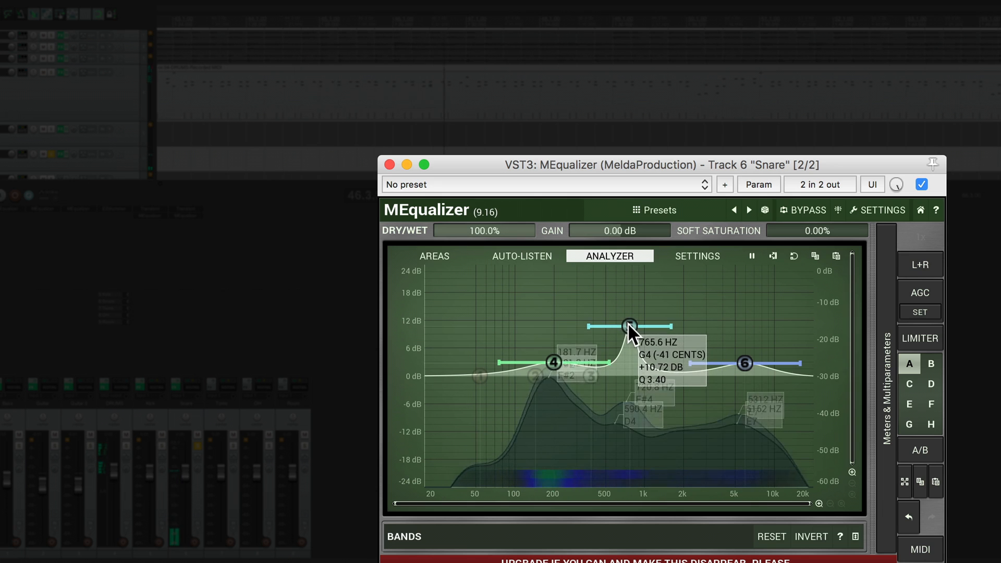
Step: Sweep band 5 with Auto-Listen temporarily on, and cut about 9.5 dB at 385 Hz with Q 2.14
click(535, 257)
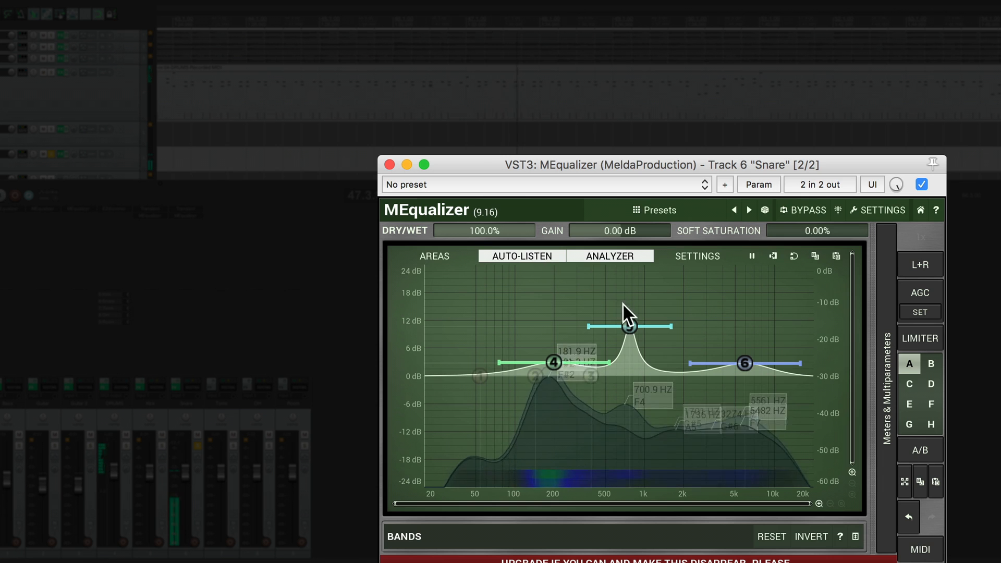
drag(631, 325, 587, 382)
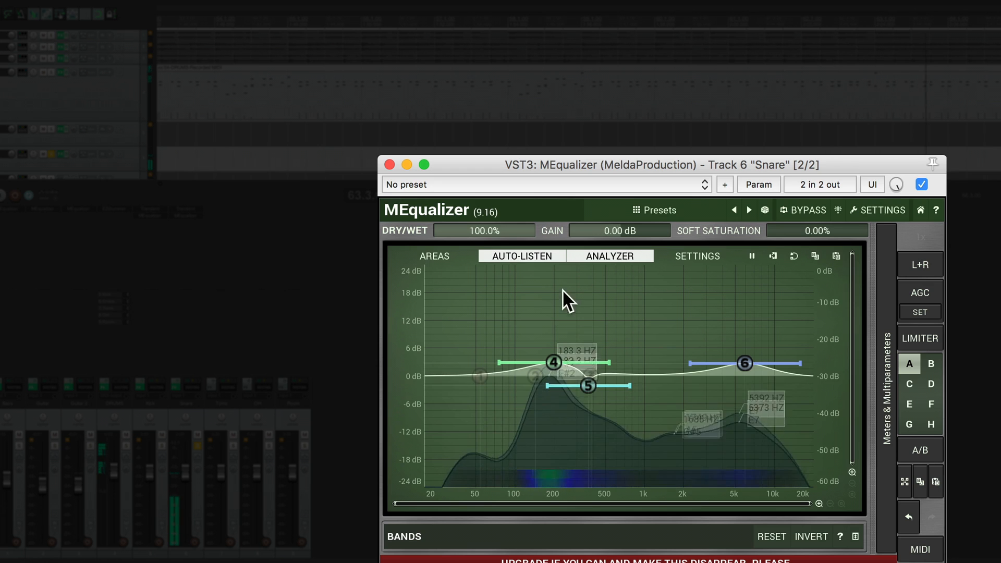
click(542, 253)
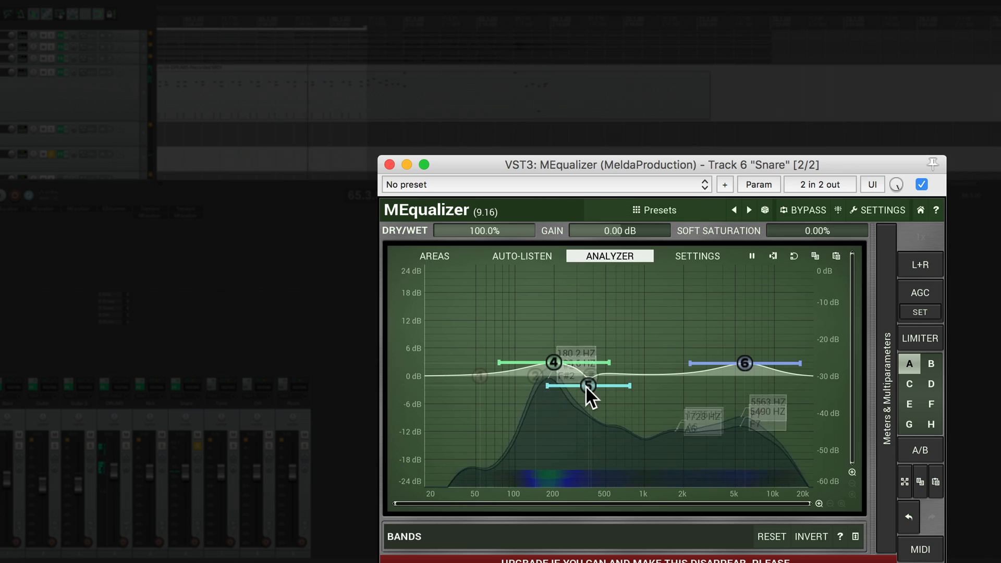
drag(586, 386, 587, 410)
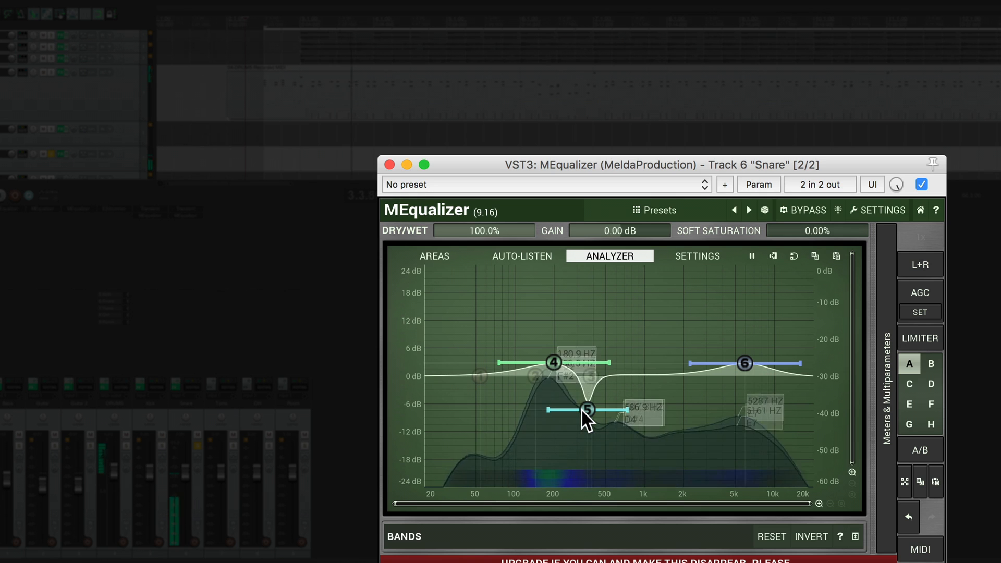
scroll(582, 410, down, 4)
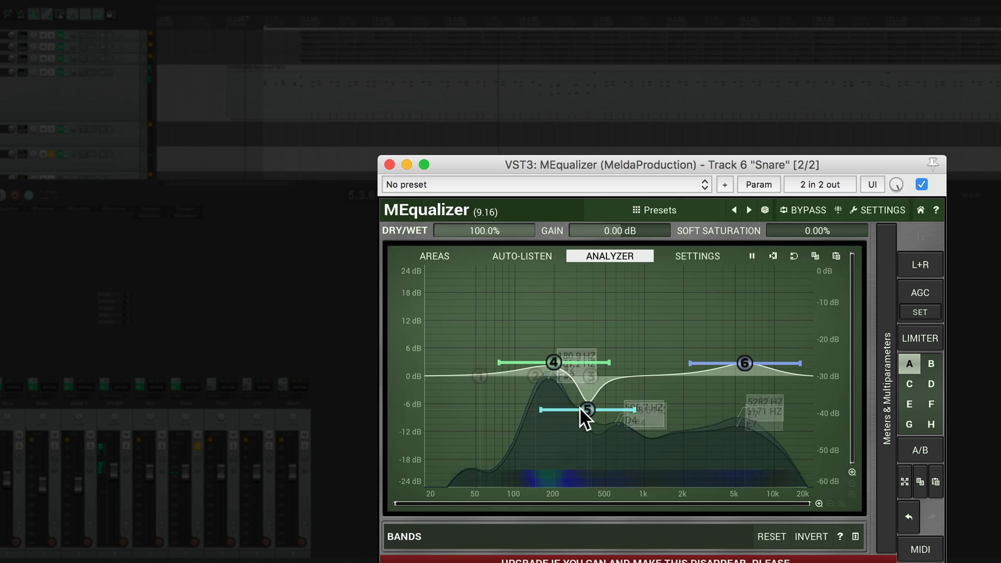
drag(591, 408, 590, 417)
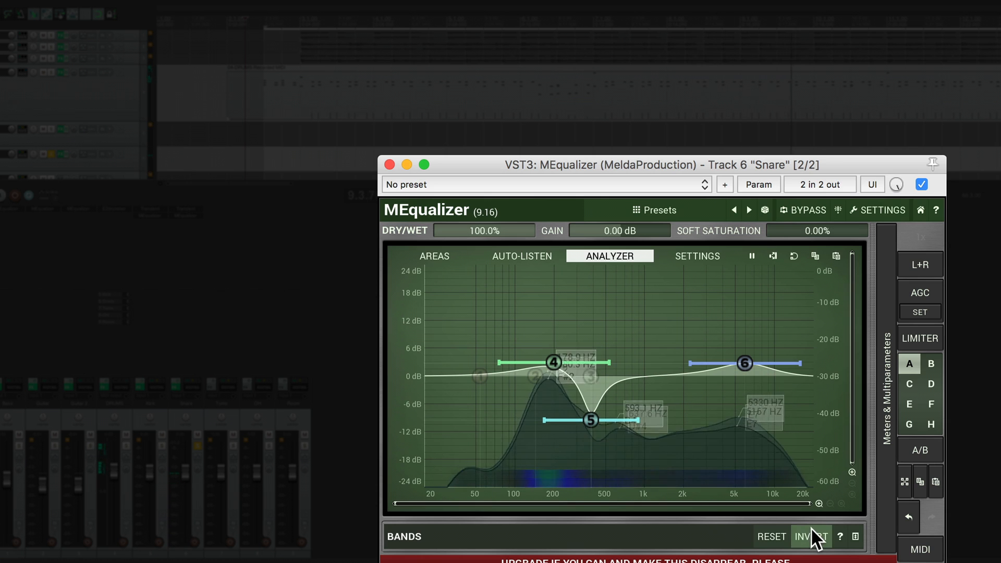
Step: Show the equalizer's band parameter list, try harmonics on band 6, and raise band 5's Harmonics to about 47.2%
click(853, 537)
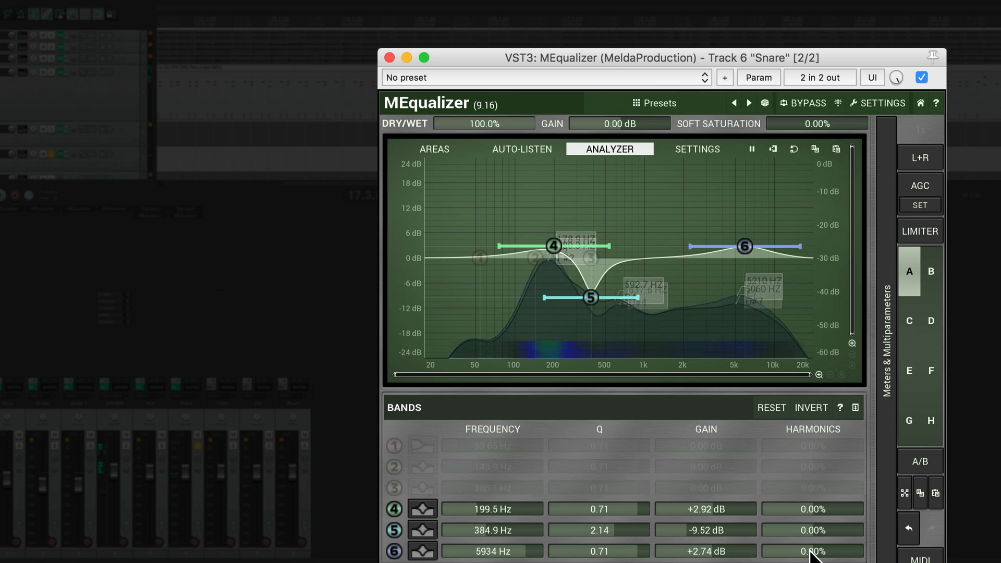
scroll(809, 552, down, 2)
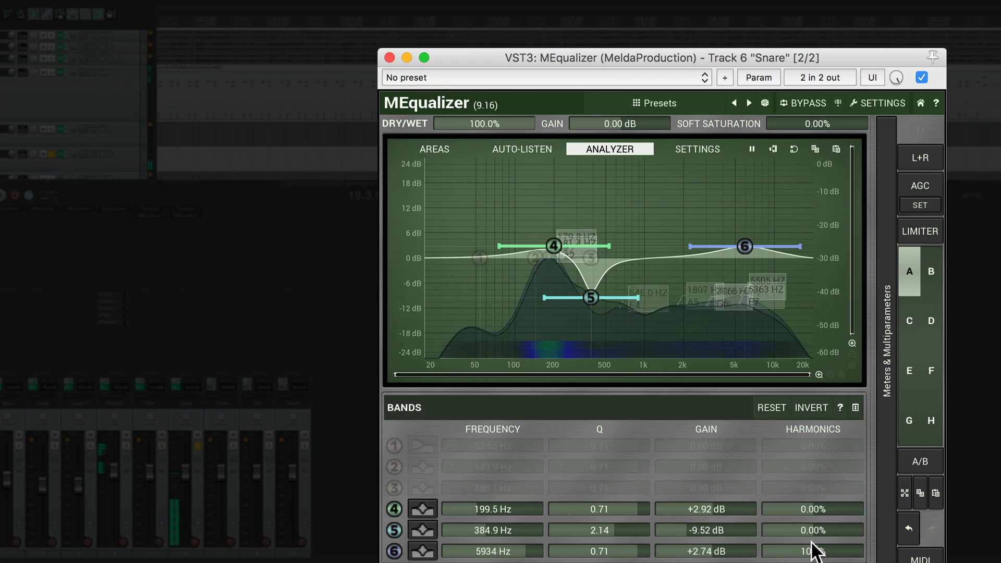
drag(806, 524, 803, 512)
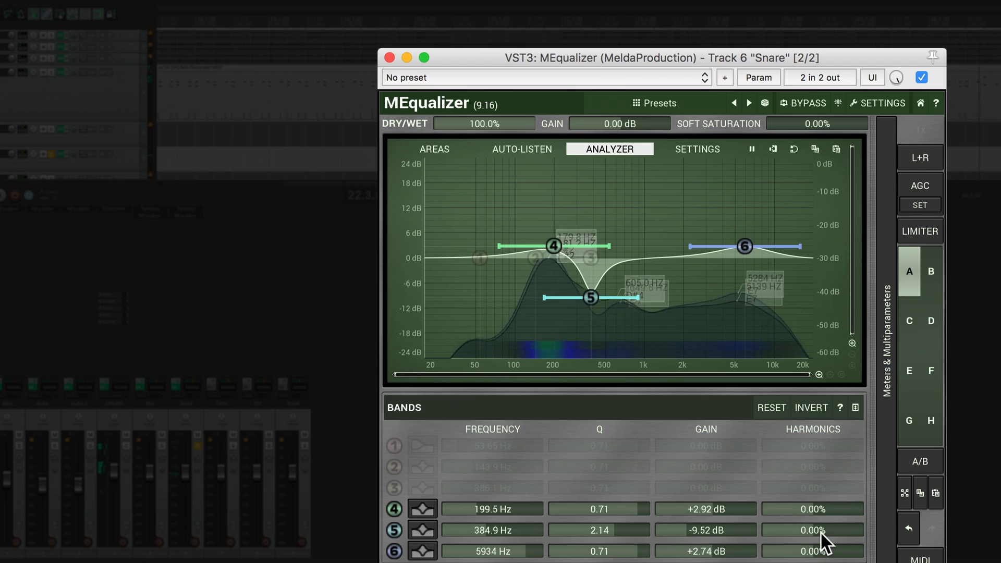
drag(824, 515, 820, 495)
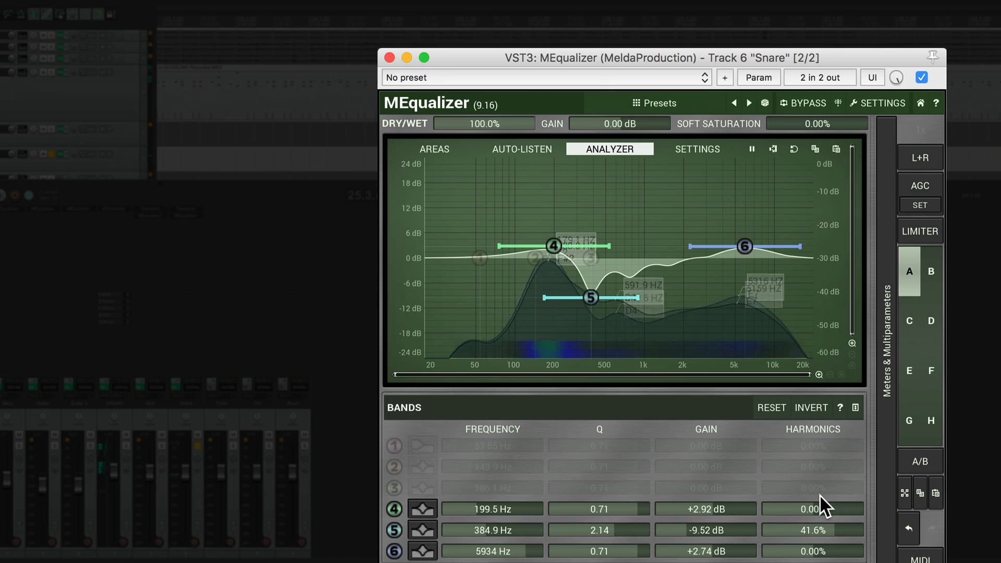
drag(817, 531, 817, 521)
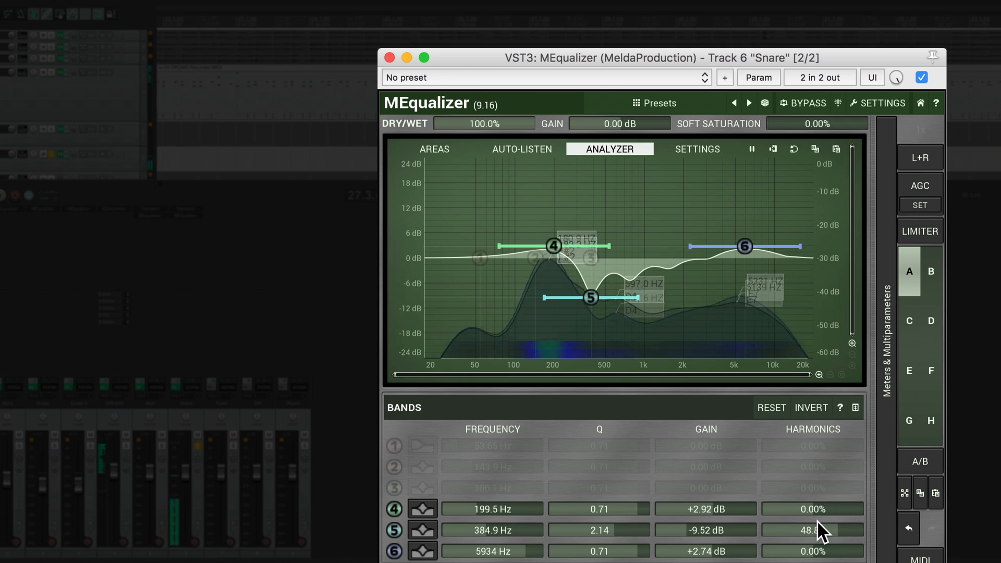
Step: Compare the Snare with MEqualizer bypassed and active, and unsolo the Snare track
click(798, 94)
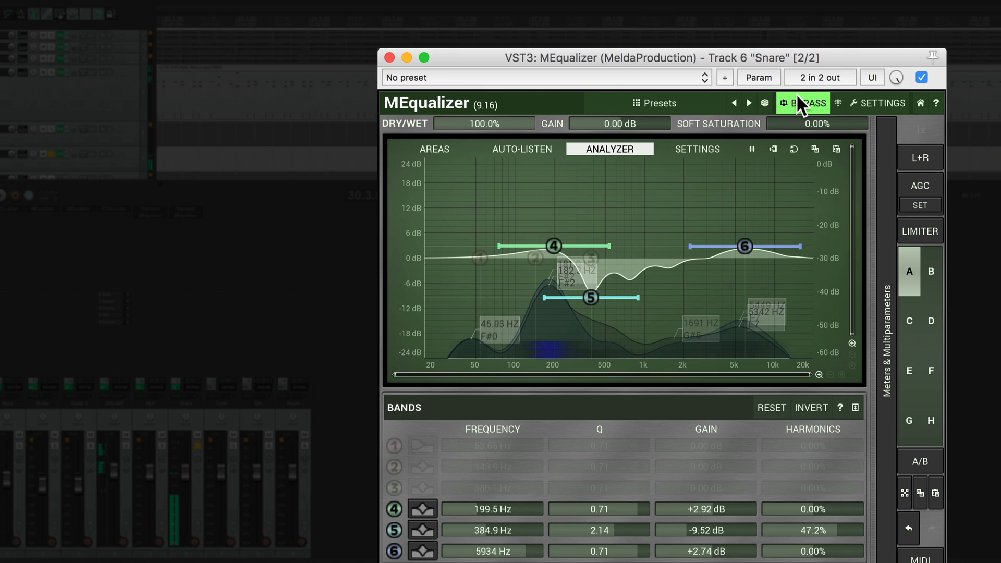
click(798, 99)
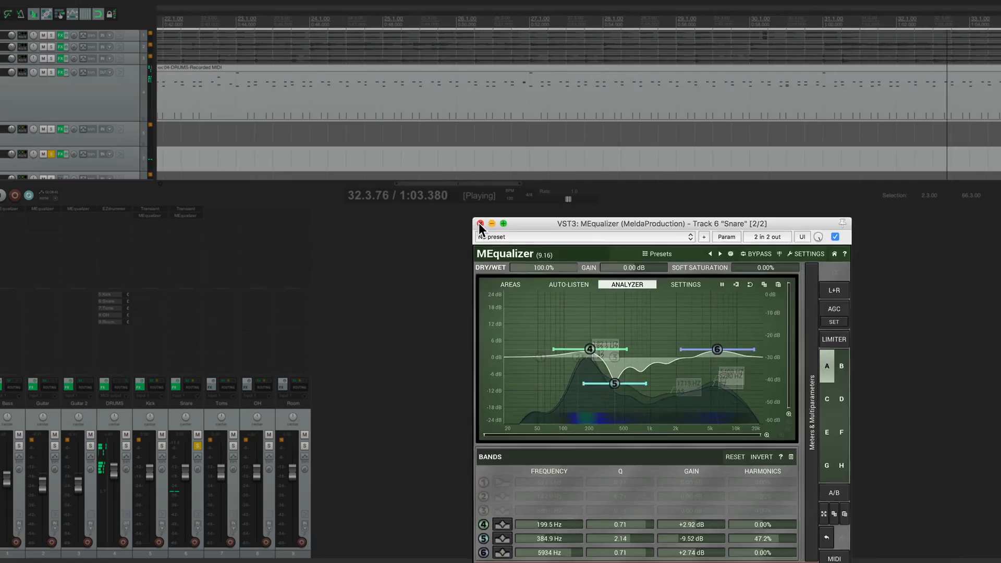
click(389, 57)
click(201, 446)
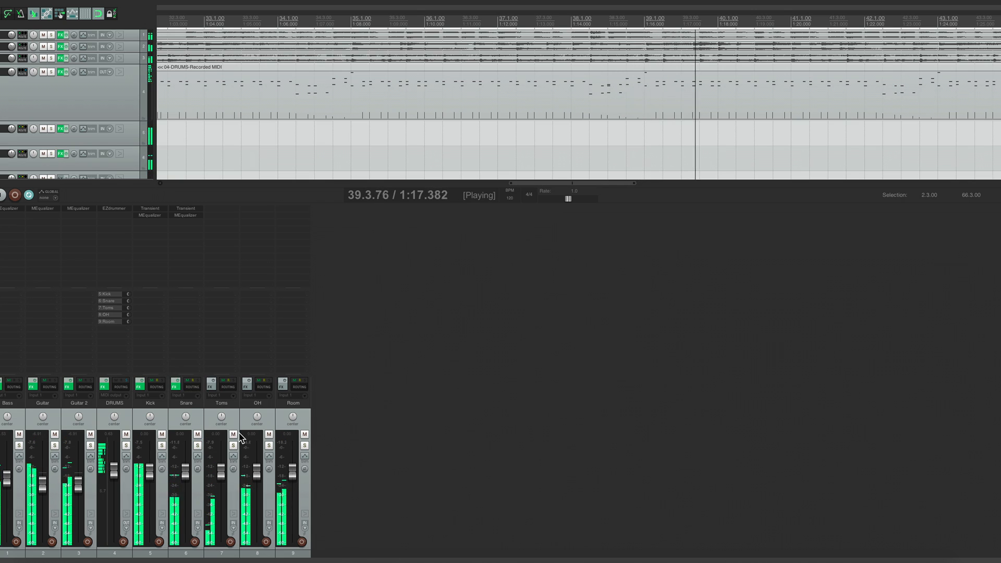
Step: Select the Kick through Room tracks and bypass their effects chains together
click(299, 419)
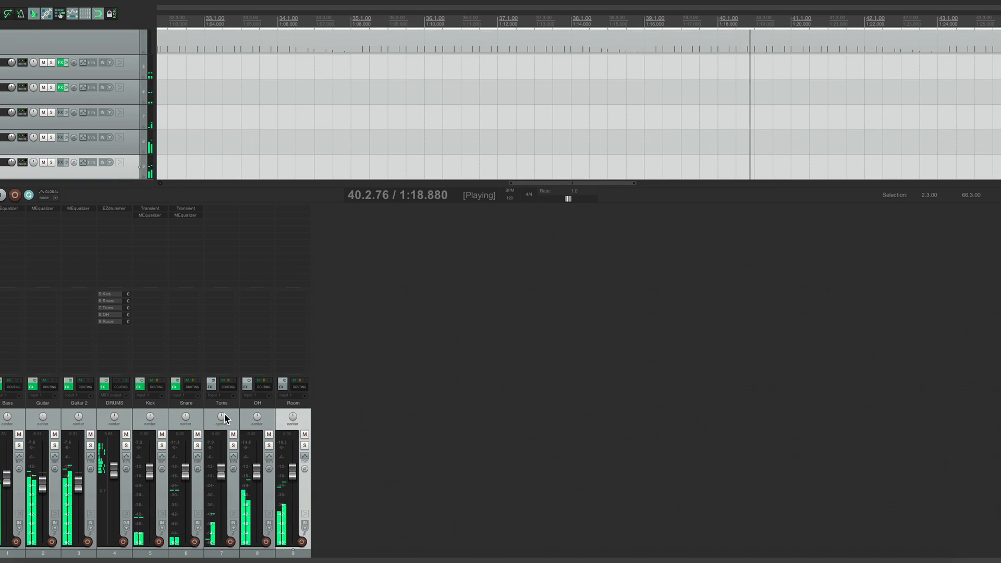
shift+click(156, 416)
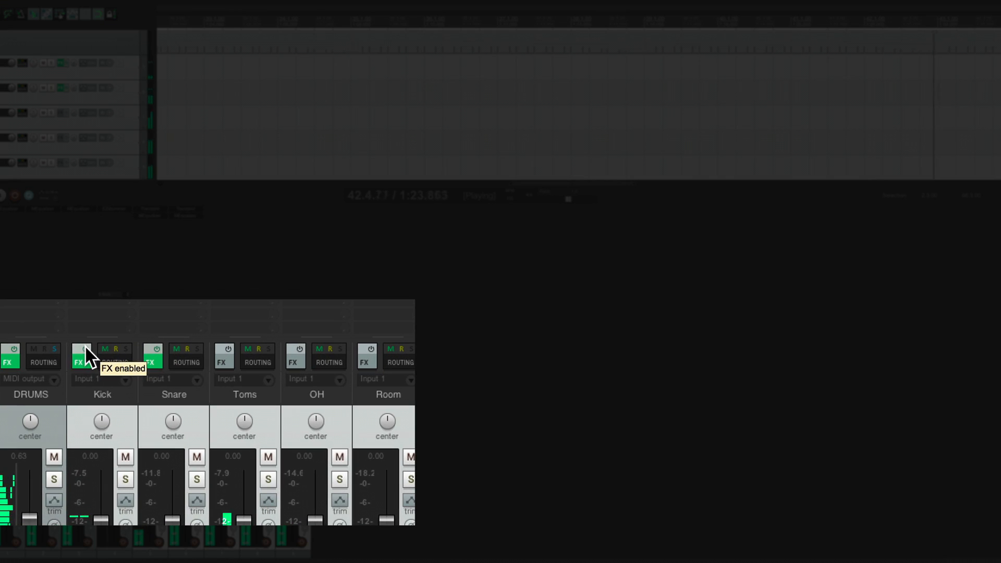
click(85, 347)
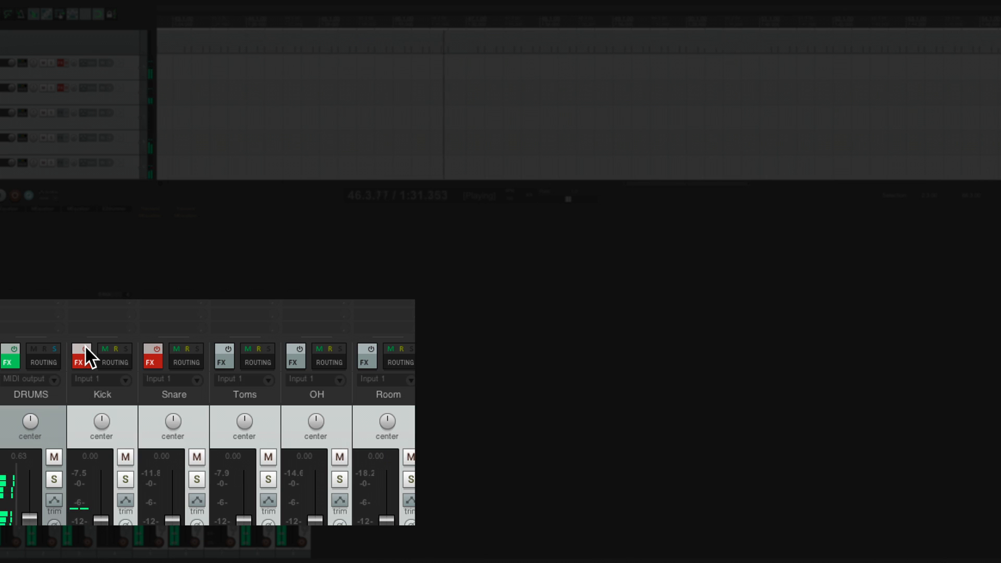
Step: Re-enable the drum tracks' effects chains together and solo the OH track
click(85, 348)
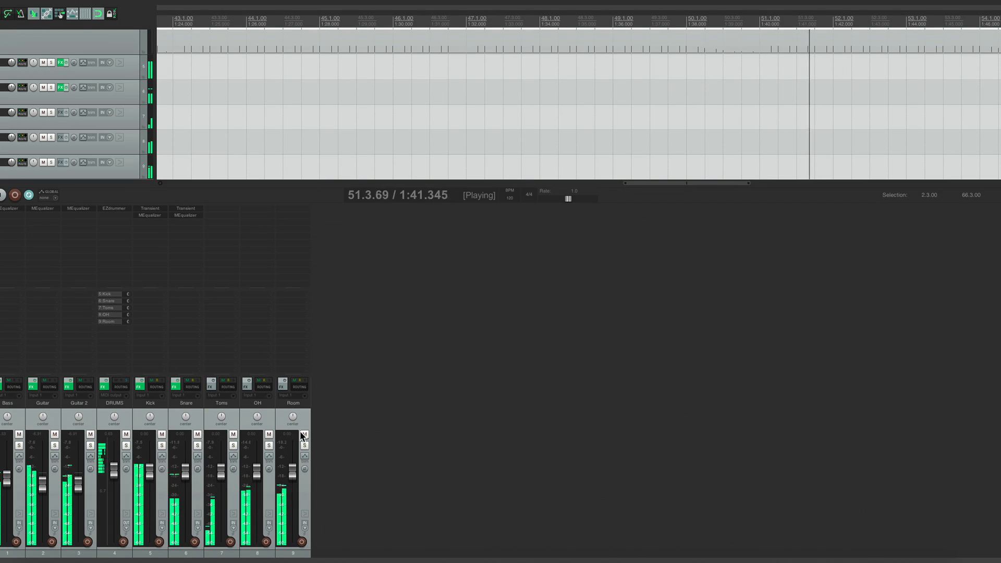
click(269, 445)
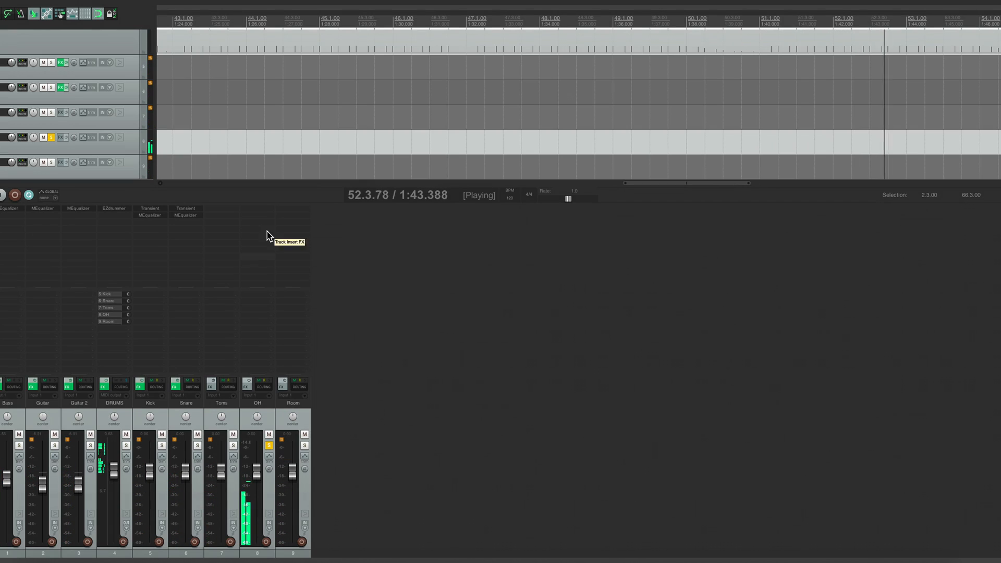
Step: Insert the VST3 MEqualizer plug-in on the OH track and move its window clear of the mixer
double_click(257, 216)
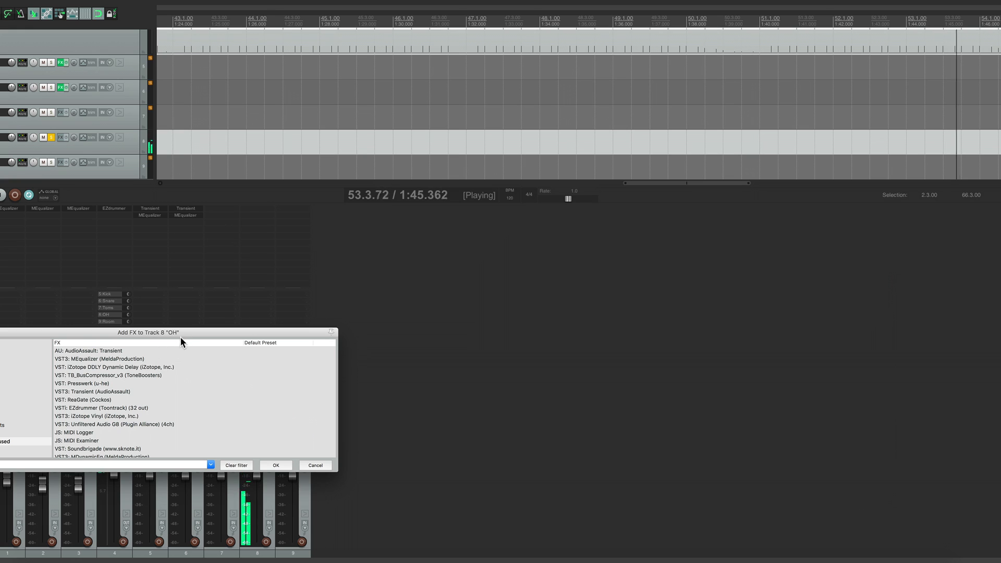
drag(185, 330, 595, 317)
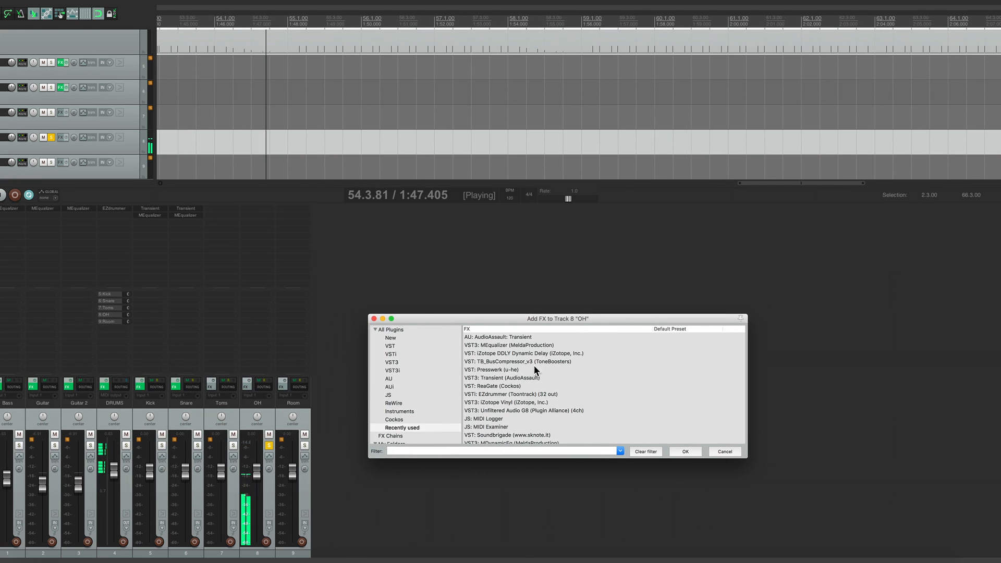
double_click(495, 347)
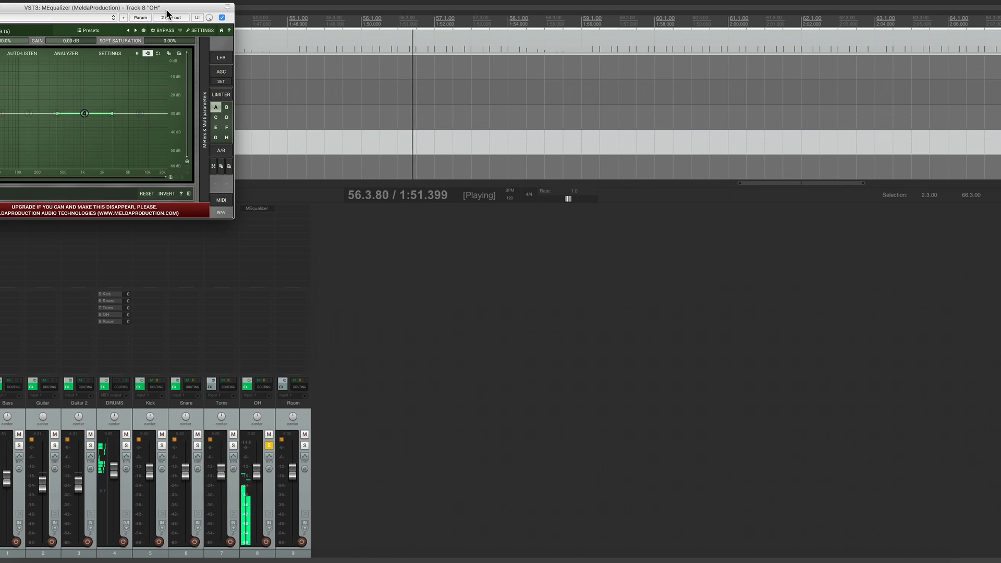
drag(166, 8, 721, 159)
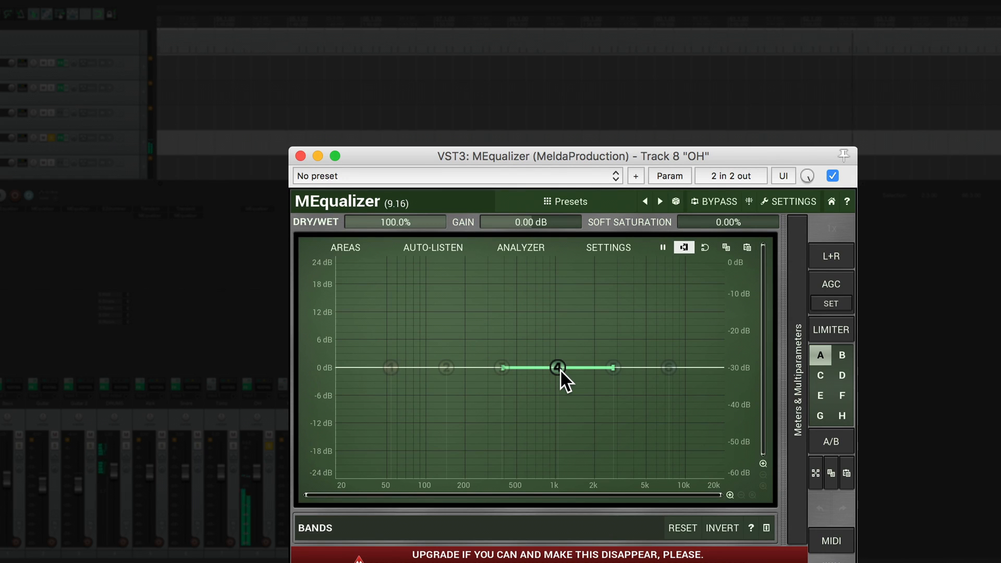
Step: Shape MEqualizer band 4 on the OH track into a slightly widened boost of about 4 dB near 430 Hz
drag(560, 370, 505, 351)
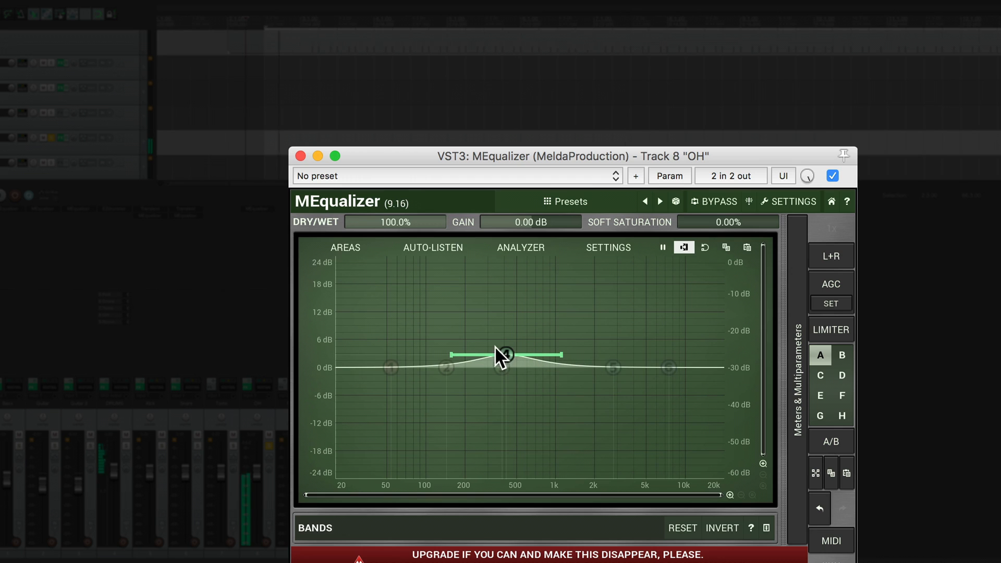
scroll(504, 353, down, 5)
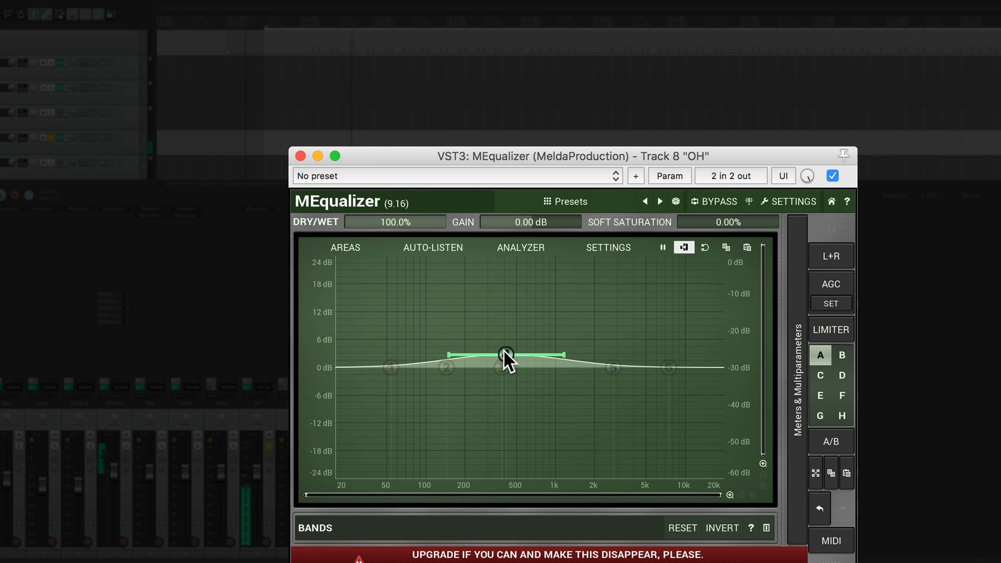
scroll(503, 350, up, 1)
drag(504, 350, 504, 352)
drag(506, 351, 509, 348)
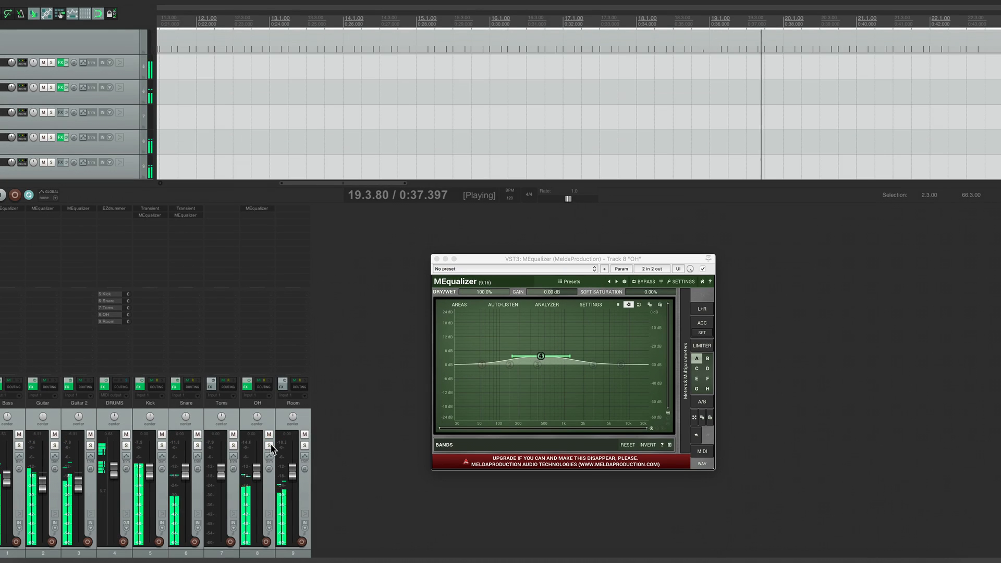
Step: Select the Kick through Room tracks and solo them together
click(299, 418)
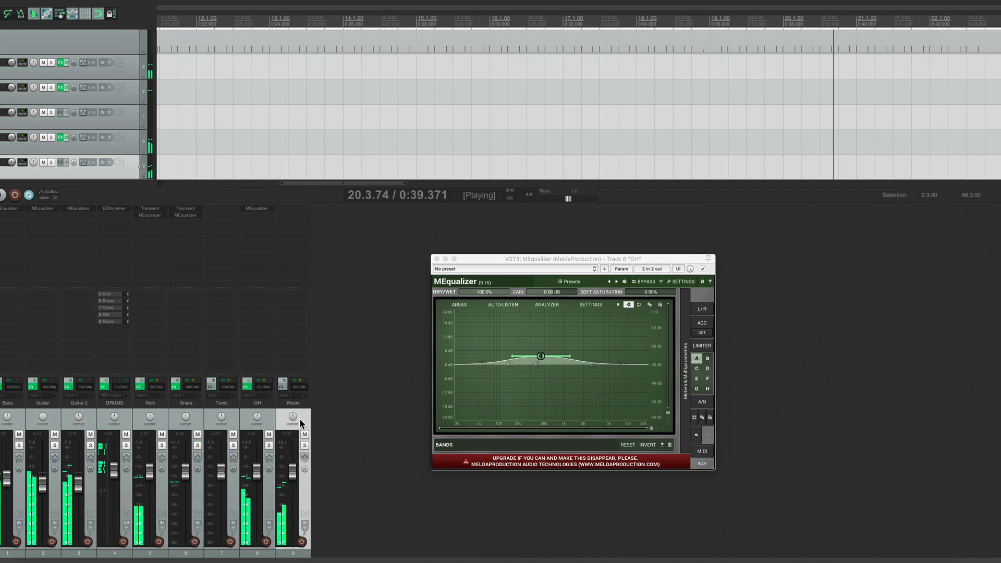
shift+click(158, 407)
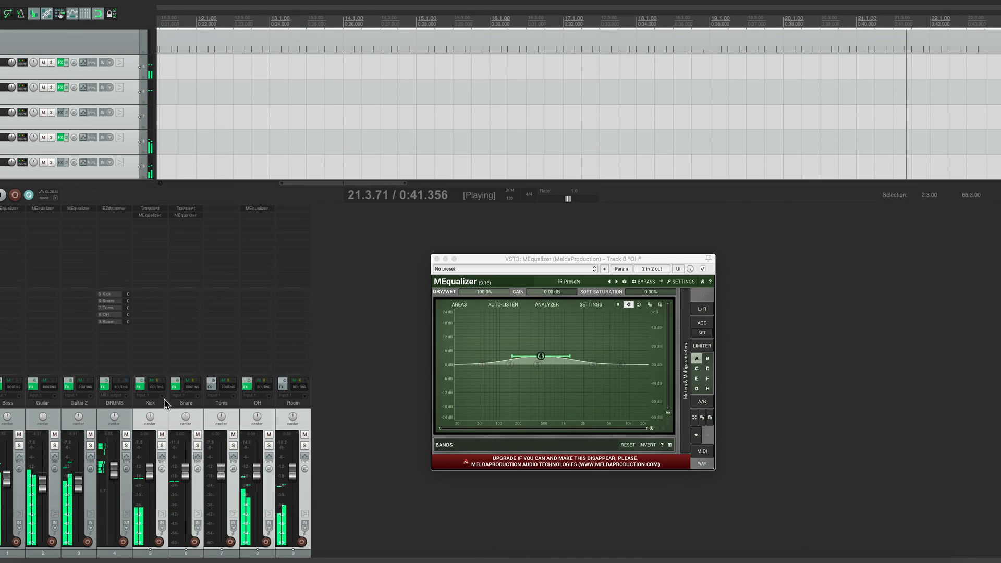
click(162, 447)
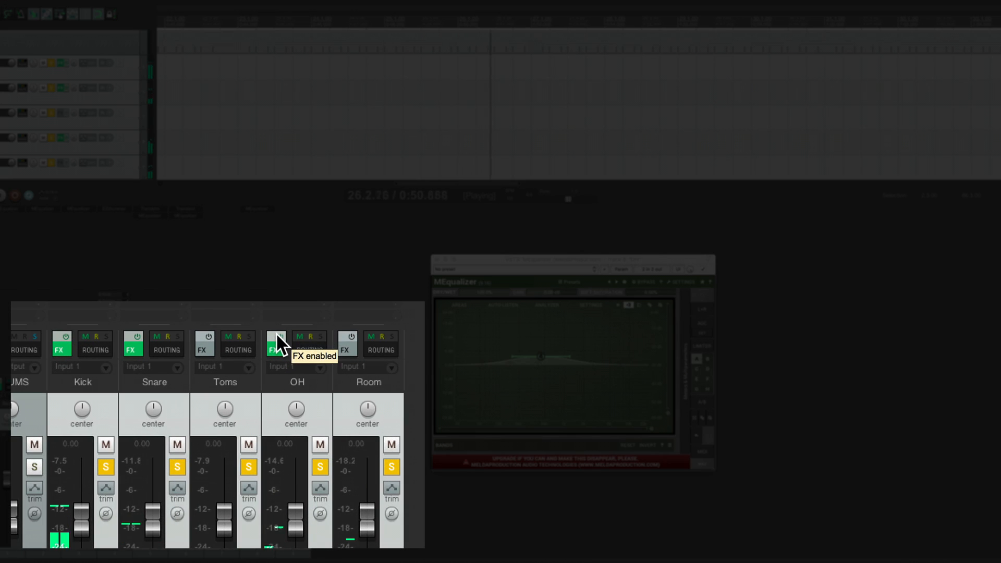
Step: Compare the soloed drum tracks with their effects chains bypassed and active, and stop playback
click(277, 336)
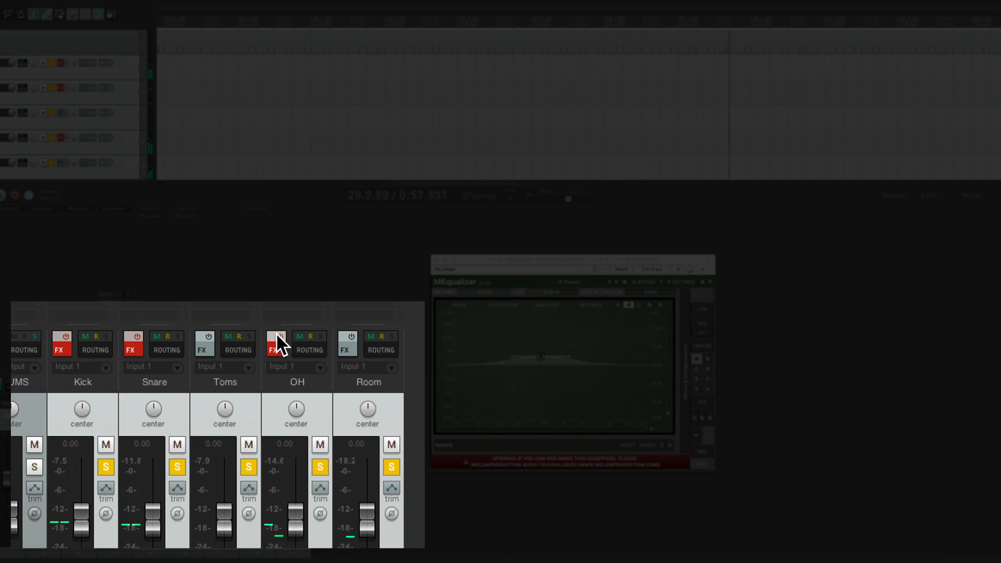
click(277, 335)
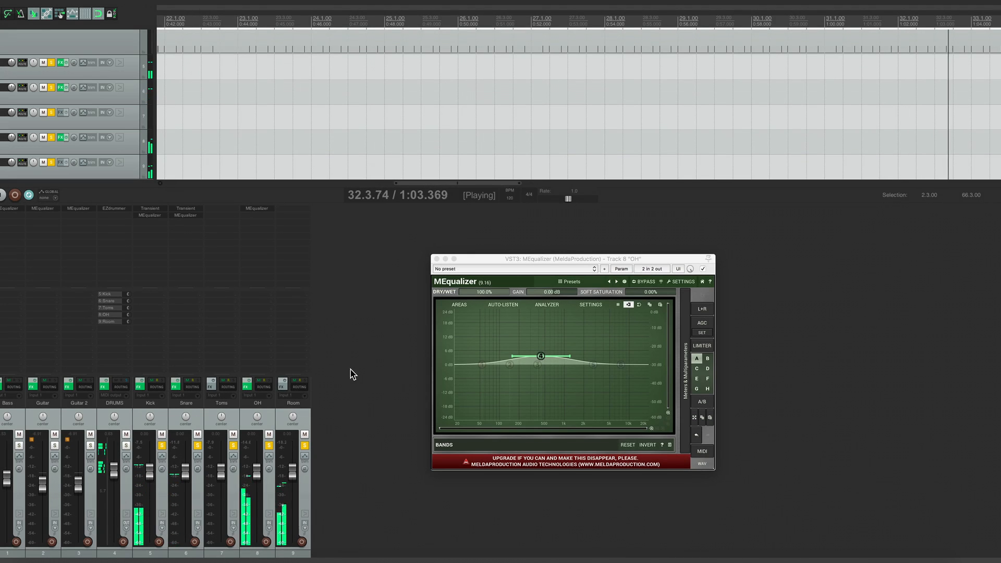
key(space)
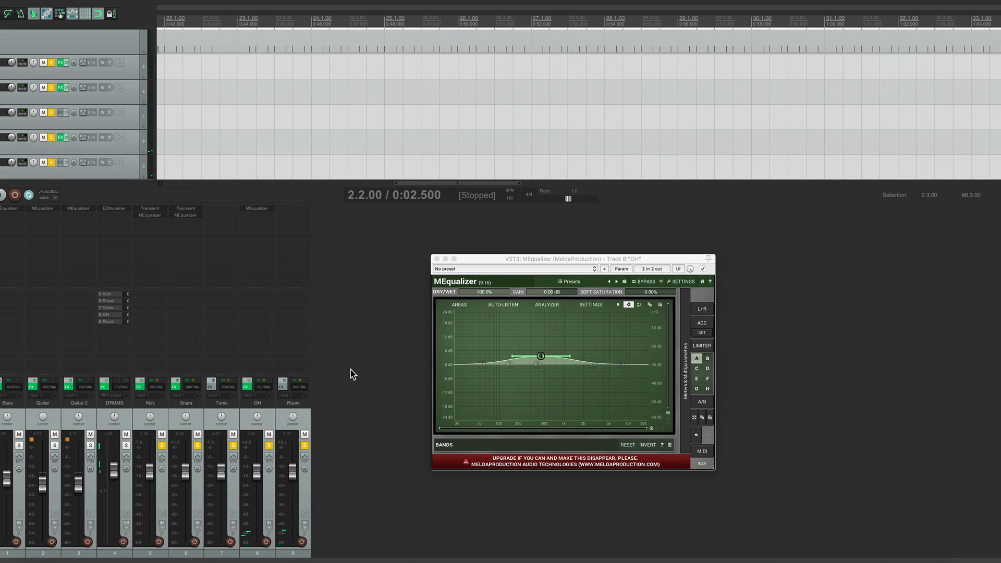